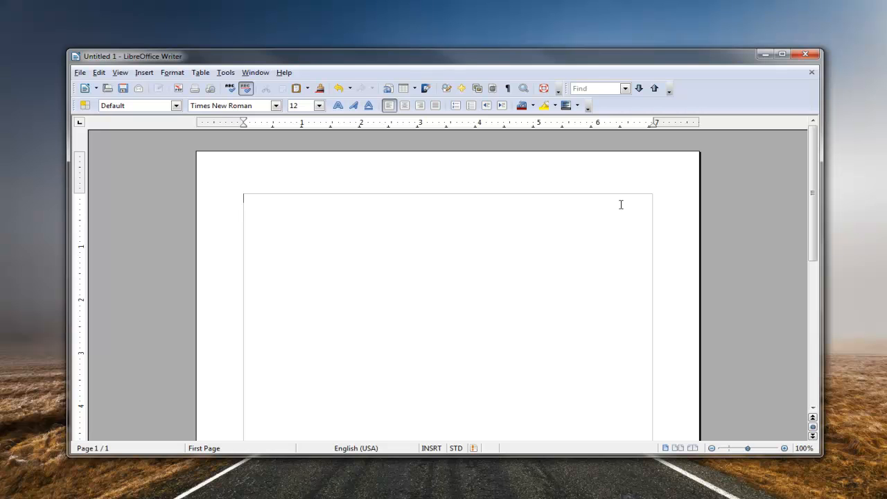
Maximize the document window and open the First Page style for editing from the title page settings.
left_click(782, 54)
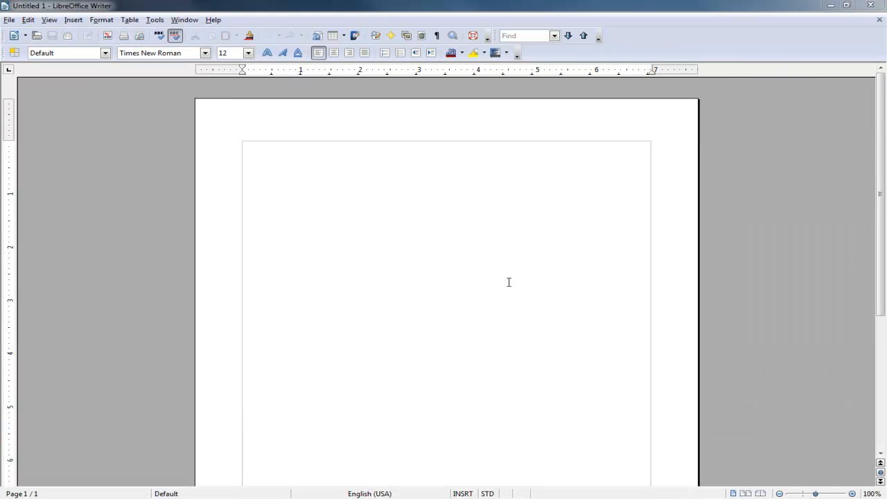
right_click(431, 161)
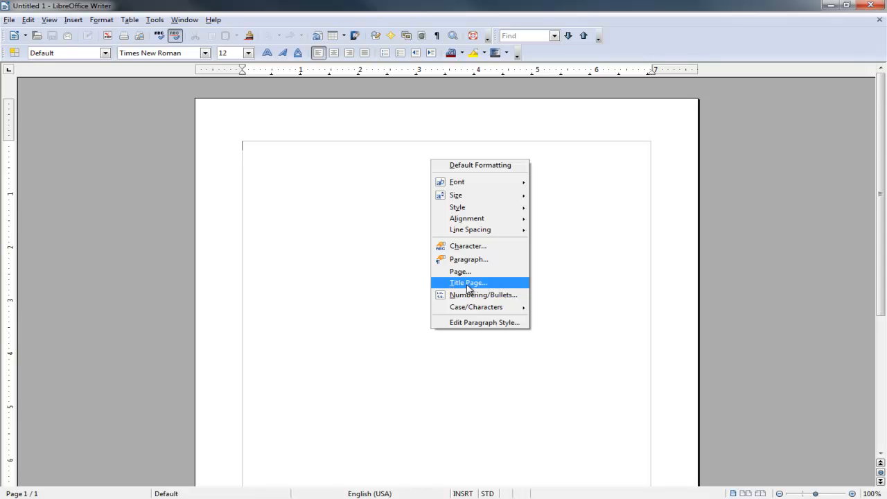
left_click(494, 284)
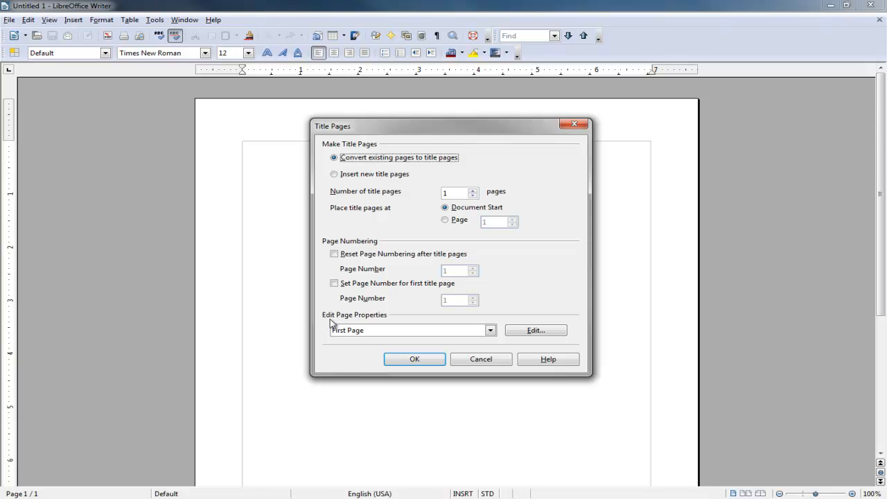
left_click(490, 331)
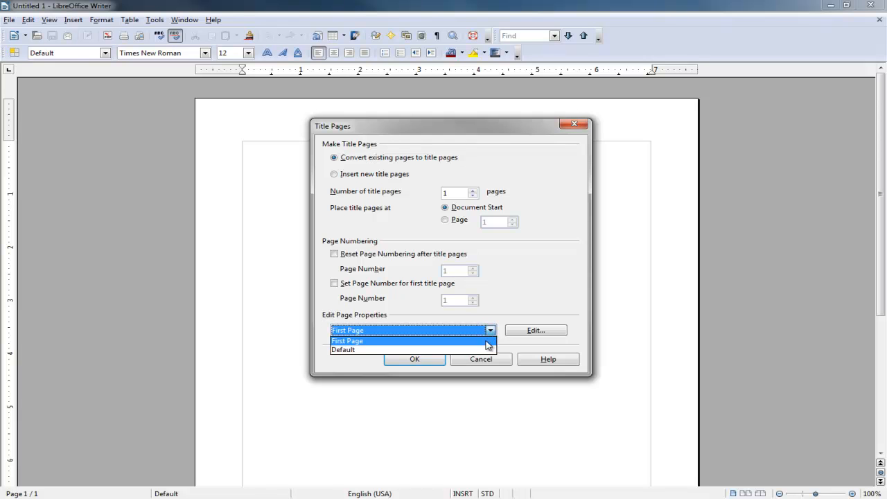
left_click(475, 348)
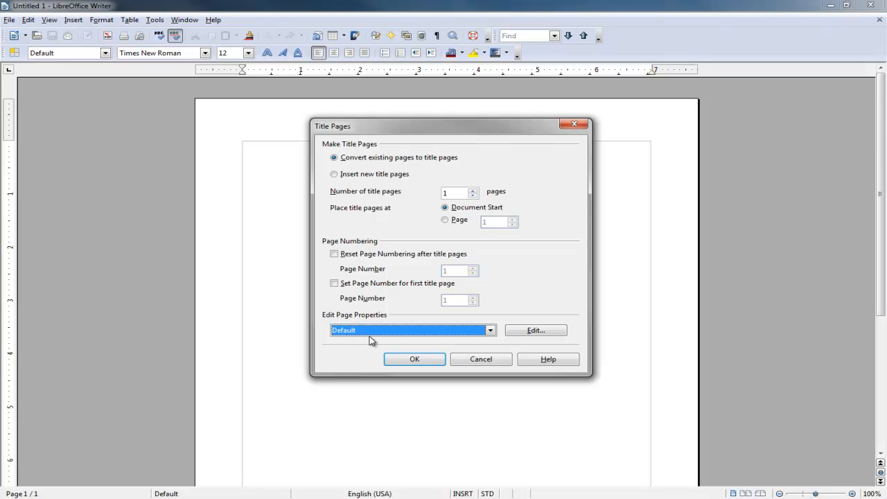
left_click(490, 331)
left_click(460, 342)
left_click(541, 332)
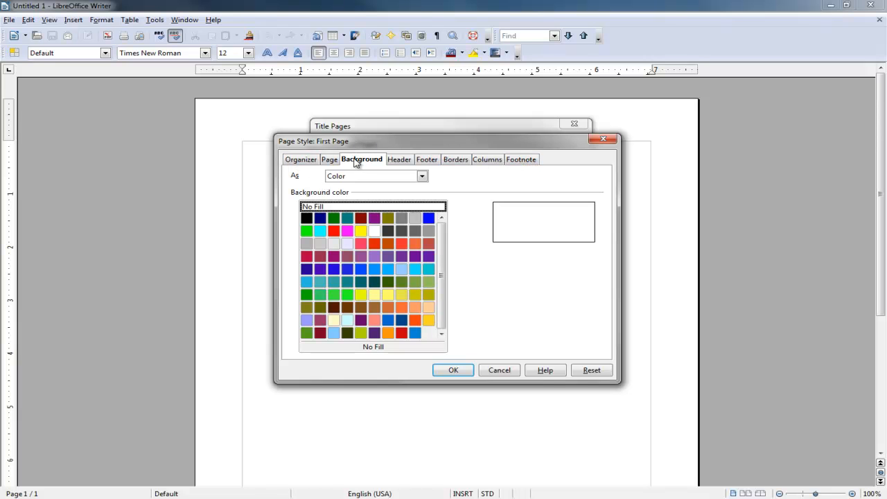
Set the First Page background to the eBook-cover JPEG graphic from the Desktop, using the Area type.
left_click(331, 162)
left_click(355, 162)
left_click(422, 177)
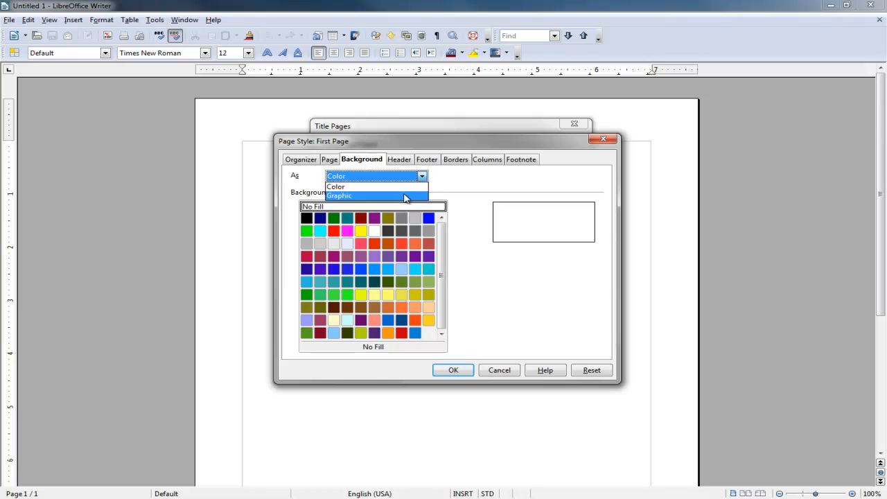
left_click(405, 193)
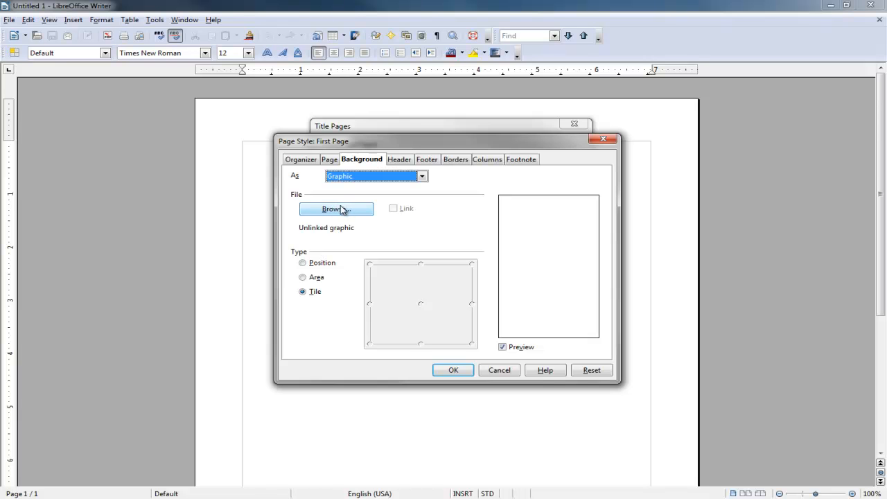
left_click(336, 210)
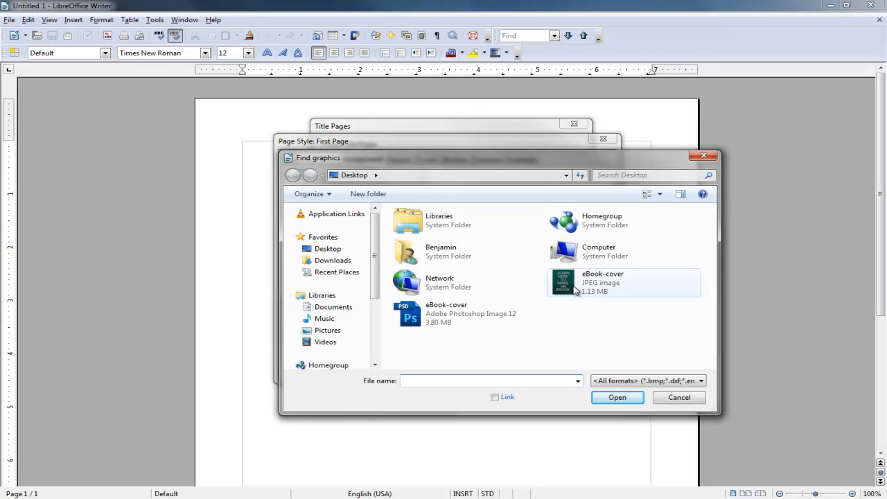
left_click(574, 290)
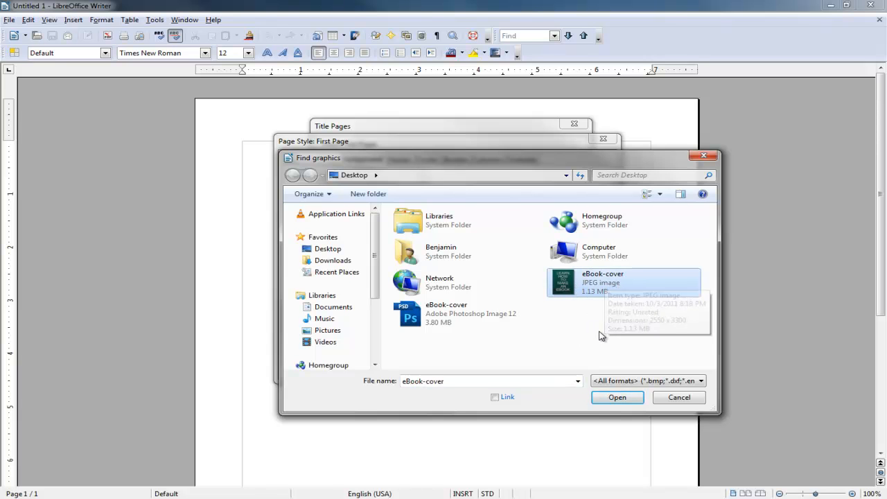
left_click(617, 398)
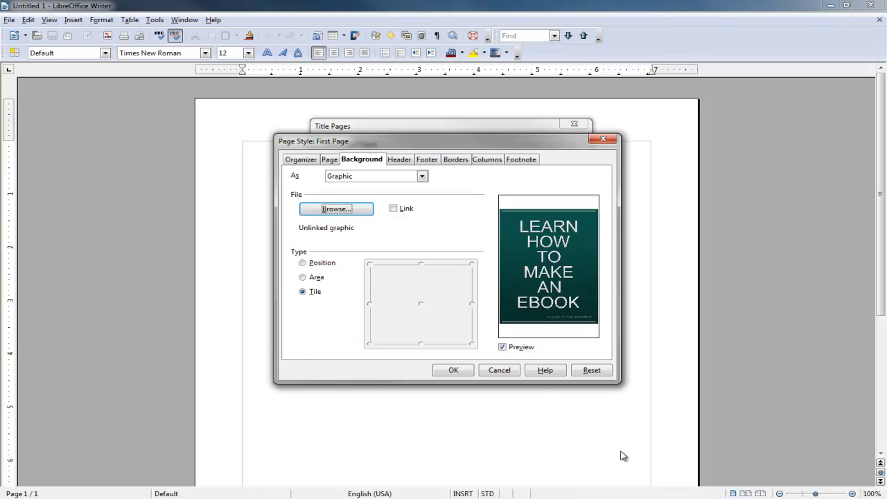
left_click(316, 278)
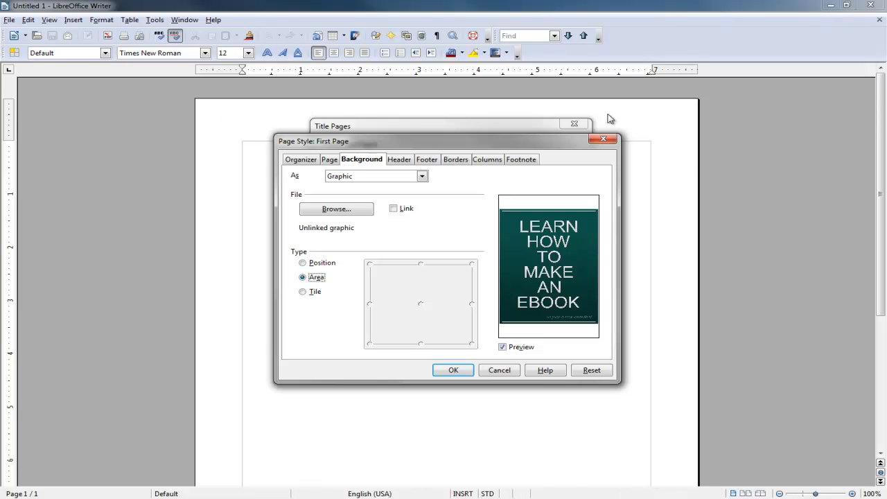
Try the Position type for the background graphic with centre and bottom-centre anchors, and return to Area.
left_click(320, 265)
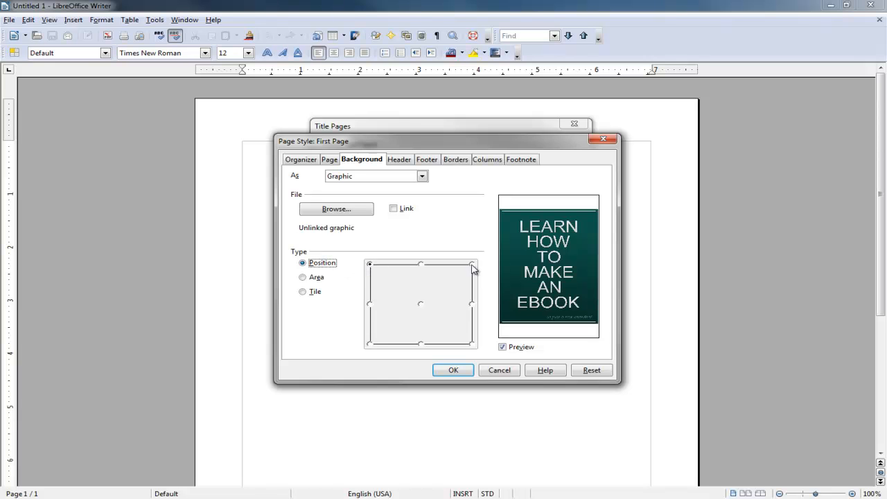
left_click(420, 304)
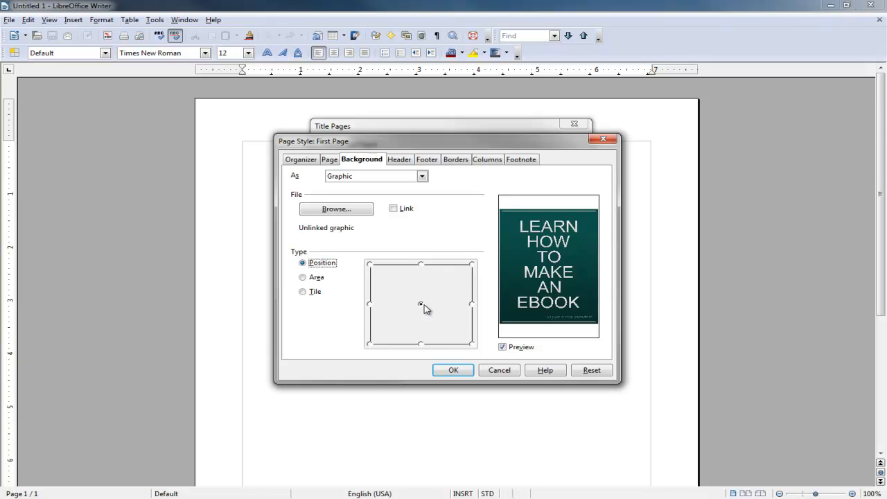
left_click(422, 344)
left_click(307, 277)
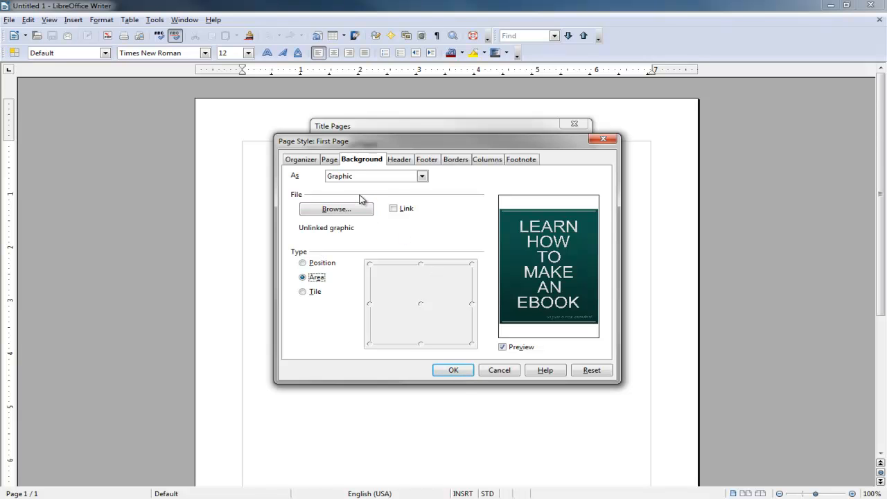
Set the First Page style's left, right, top and bottom margins to 0 and apply the title page.
left_click(330, 160)
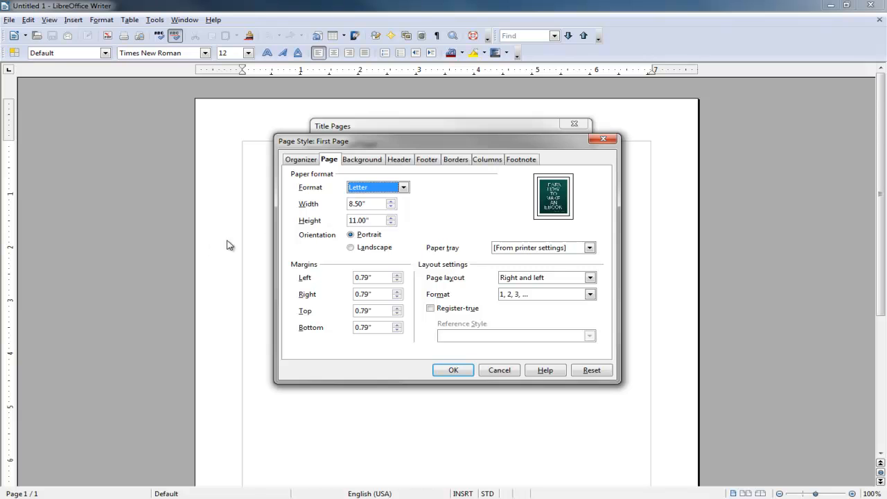
left_click(386, 277)
left_click_drag(386, 277, 350, 331)
type("0000")
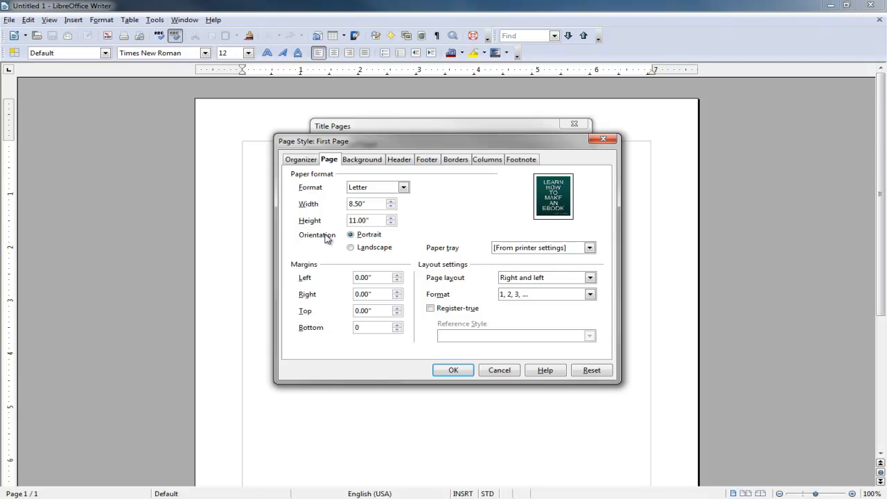
left_click(453, 373)
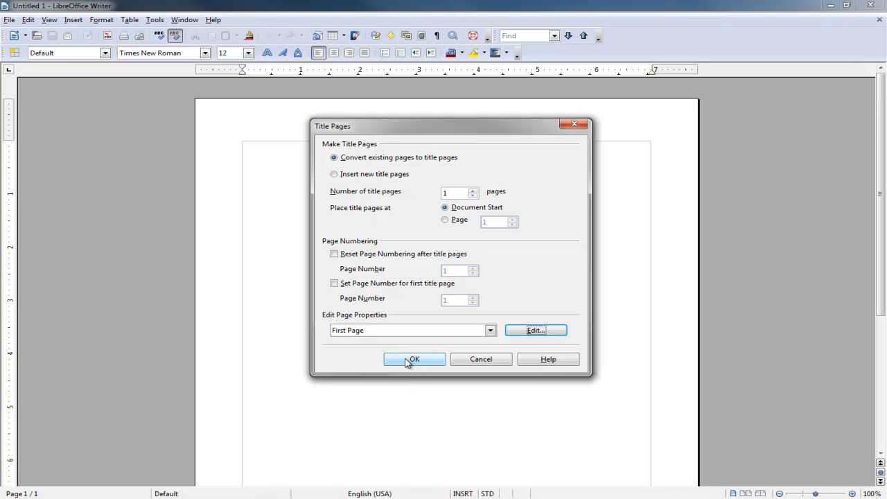
left_click(414, 361)
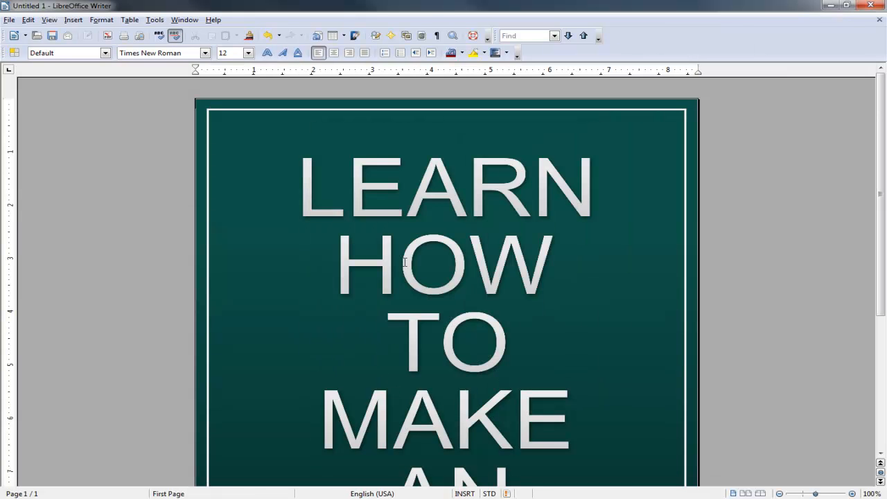
Insert a page break after the cover page.
scroll(405, 262, "down", 6)
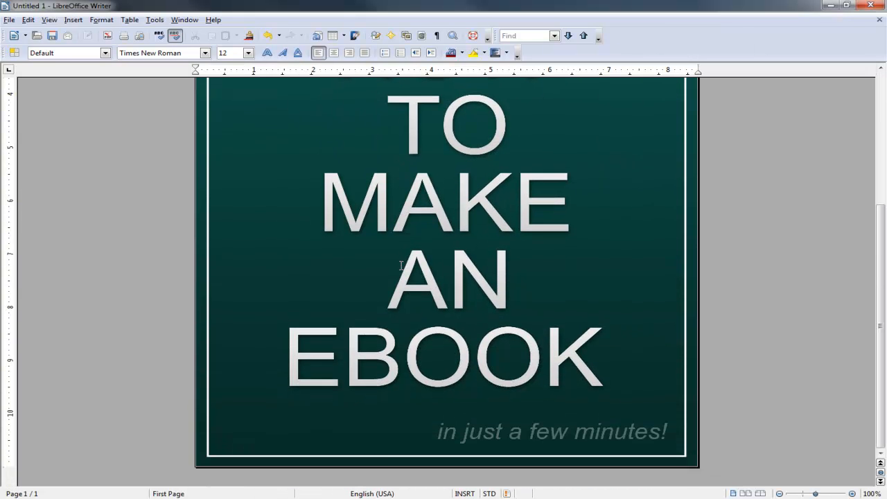
scroll(401, 265, "up", 6)
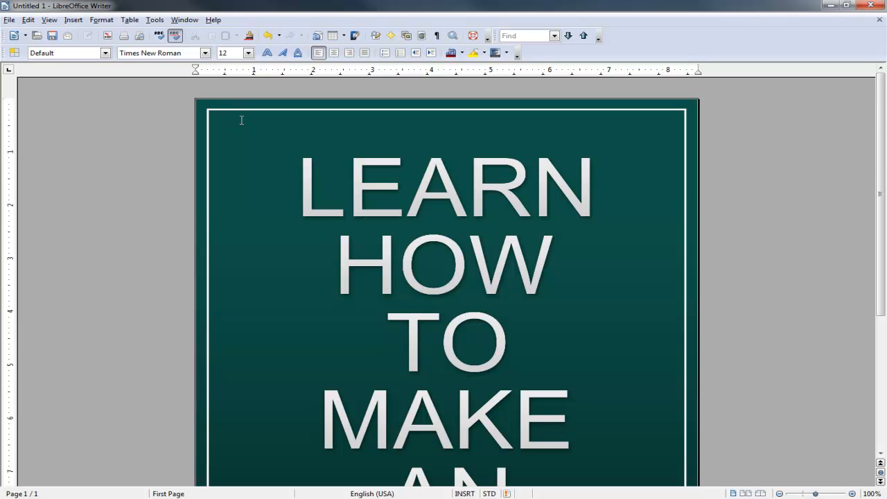
left_click(79, 23)
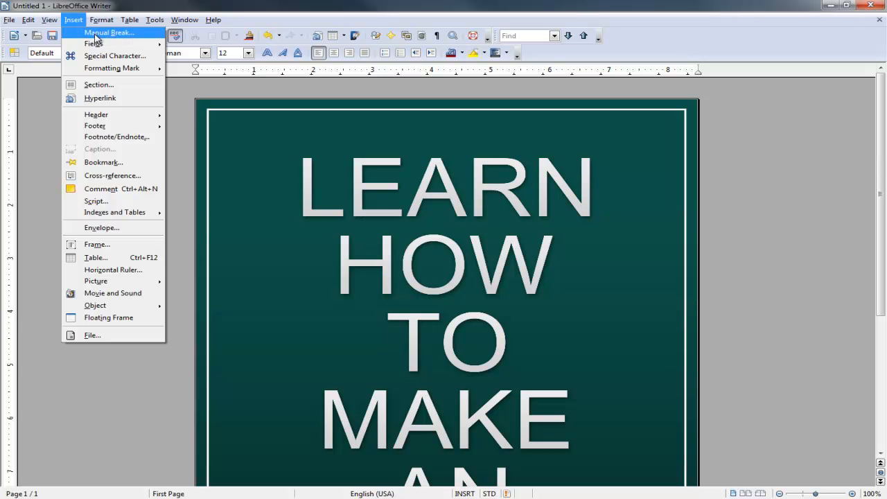
left_click(99, 33)
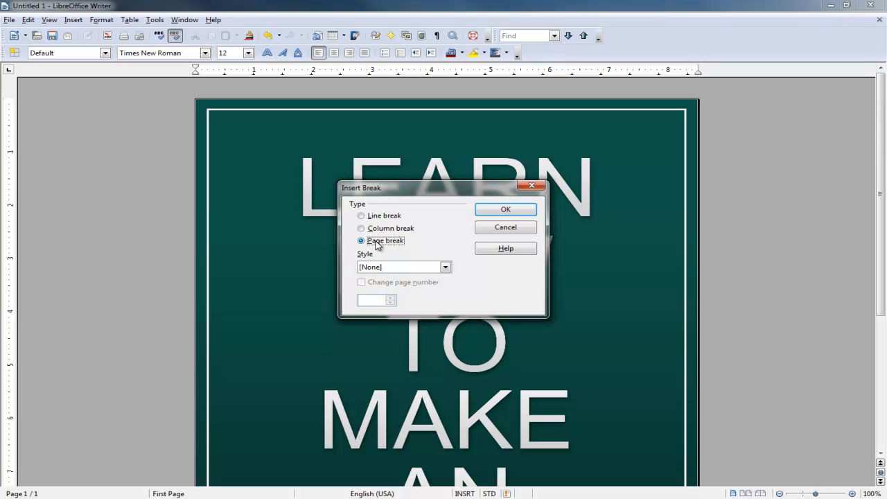
left_click(506, 209)
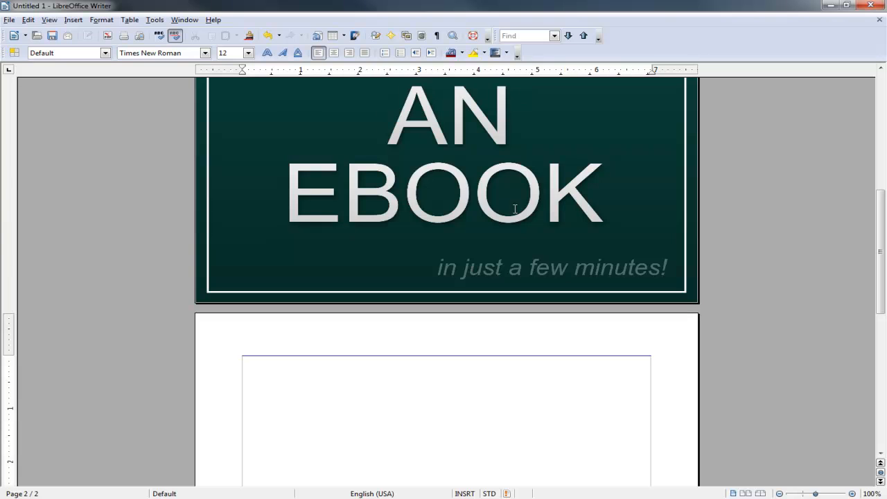
Insert three more page breaks from the second page onward to extend the document to five pages.
scroll(280, 364, "down", 8)
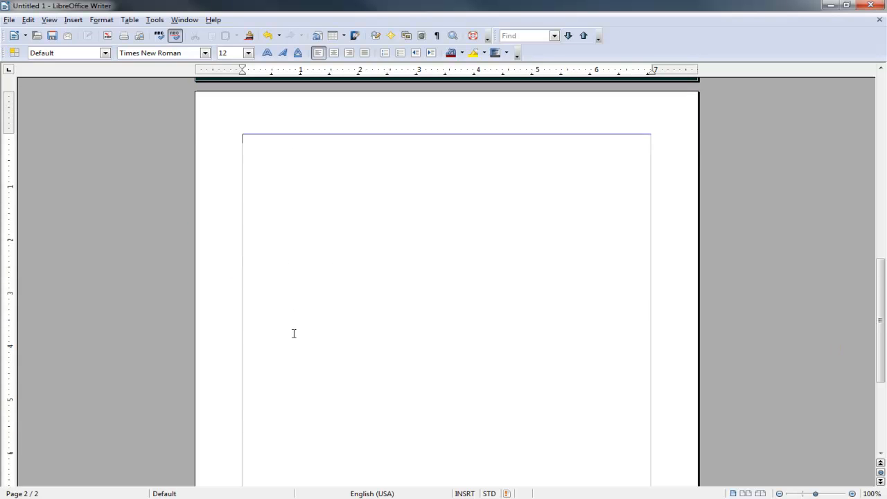
scroll(319, 213, "up", 3)
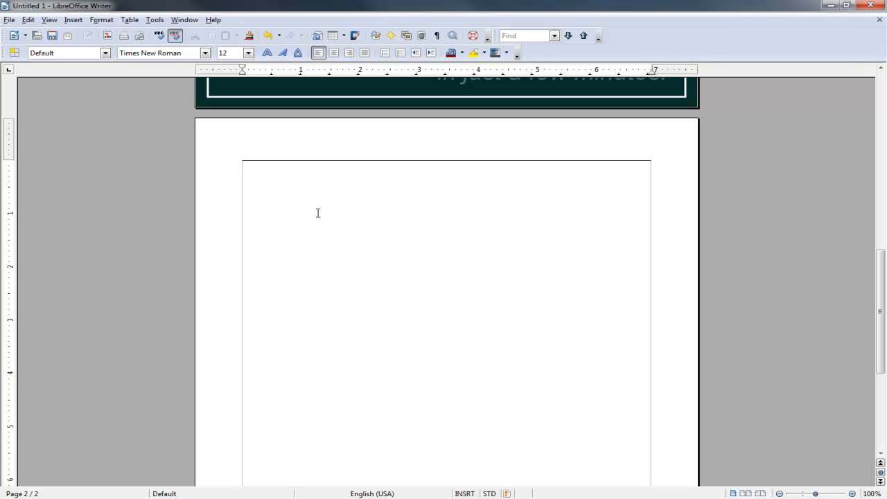
left_click(74, 19)
left_click(94, 31)
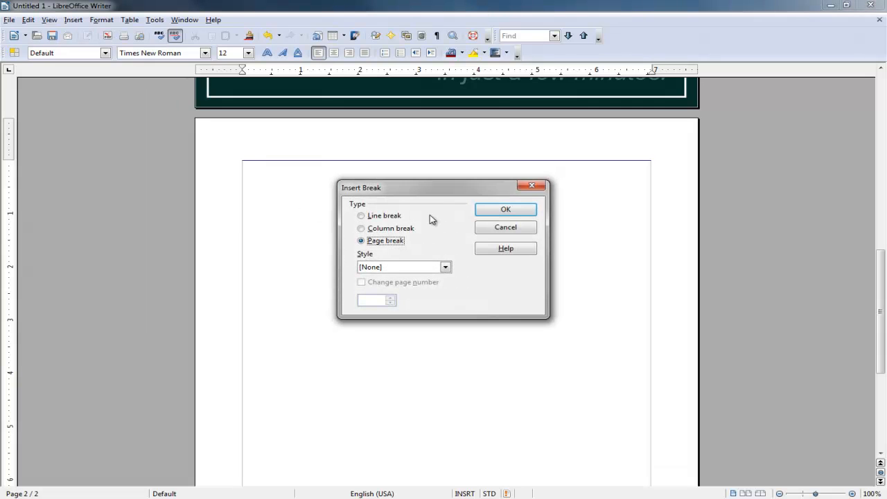
left_click(512, 210)
left_click(67, 23)
left_click(104, 32)
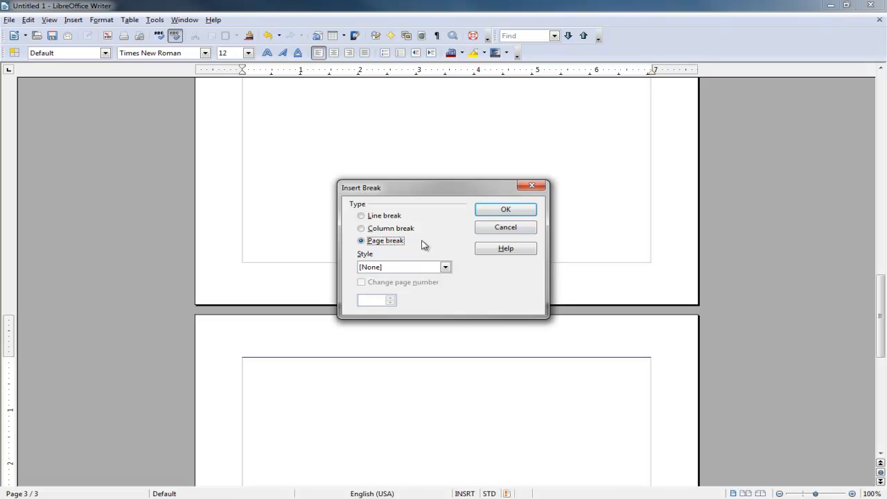
left_click(511, 210)
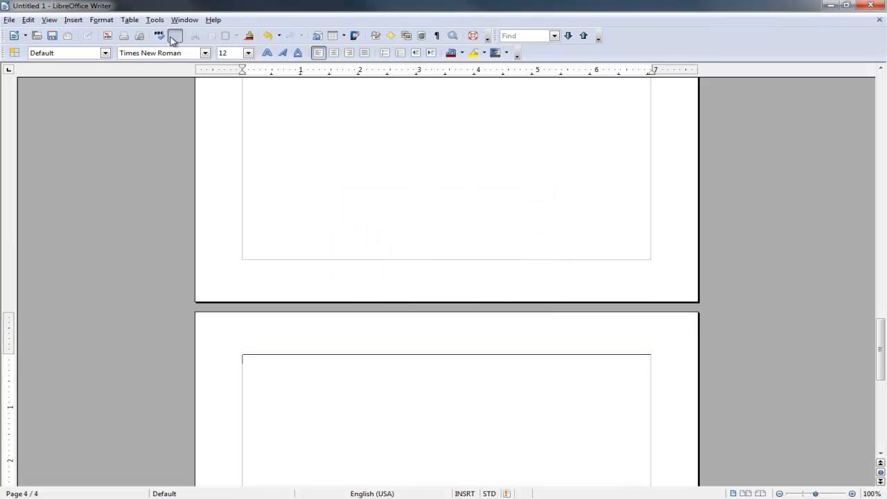
left_click(74, 20)
left_click(102, 33)
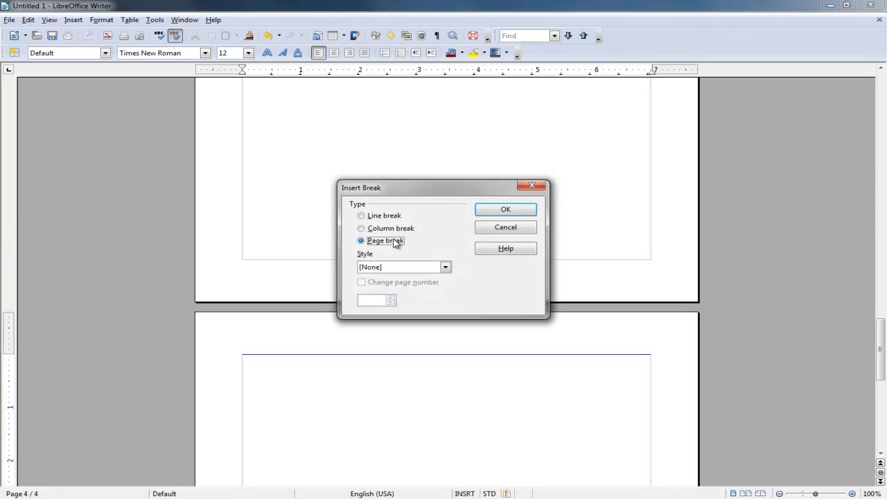
left_click(505, 211)
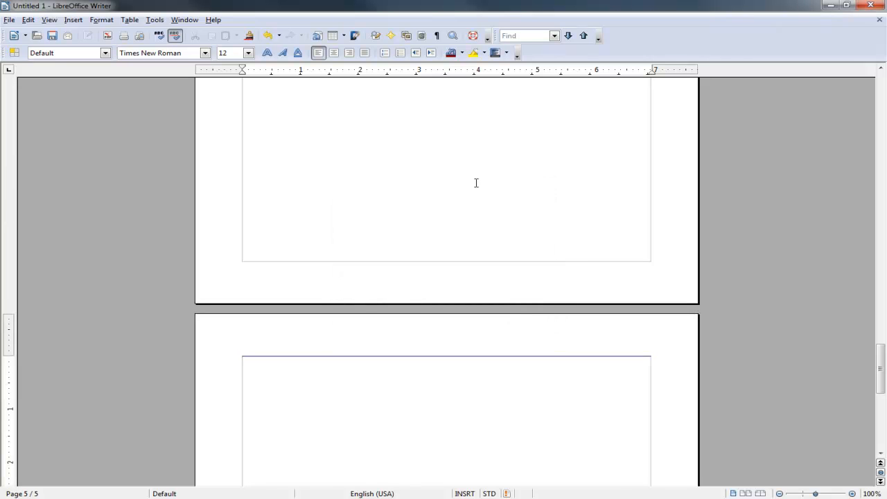
Enter the text "Table of Contents" at the start of the second page.
scroll(464, 214, "up", 20)
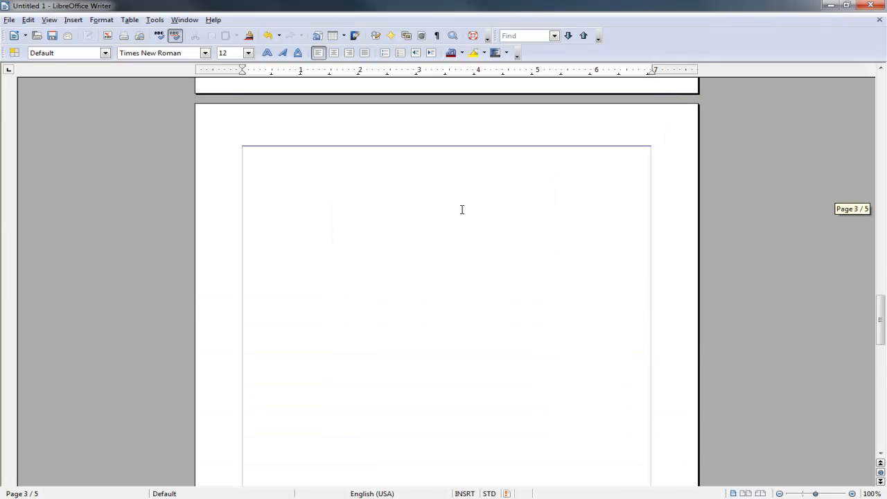
scroll(462, 209, "up", 10)
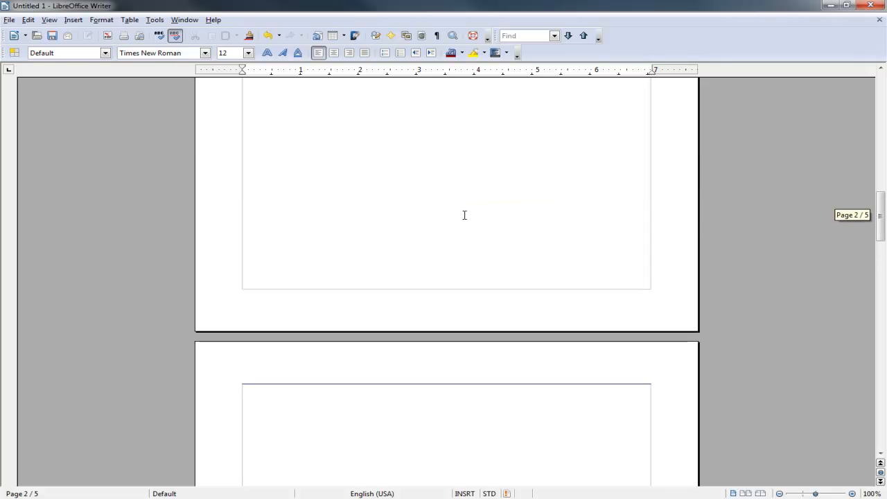
scroll(458, 221, "up", 4)
scroll(409, 236, "down", 2)
left_click(397, 244)
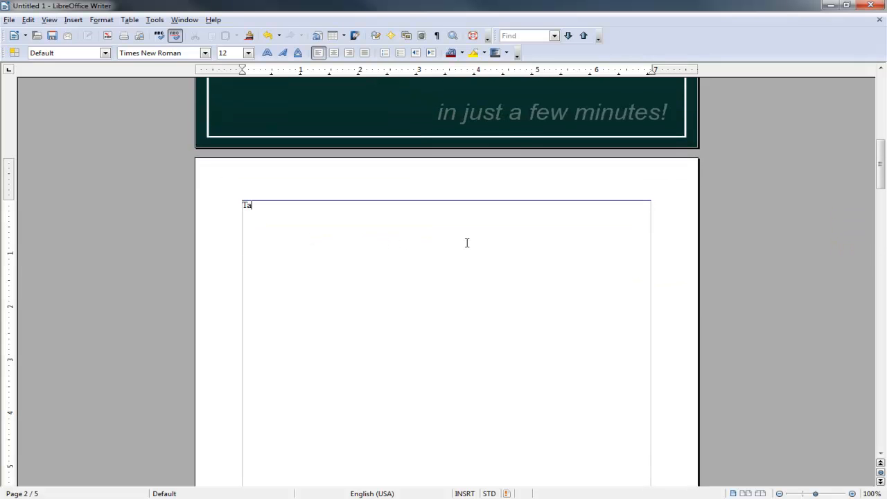
type("Table of")
key("BackSpace")
type("Contents")
Format the "Table of Contents" title on the second page as 36 pt bold text.
left_click_drag(333, 207, 247, 202)
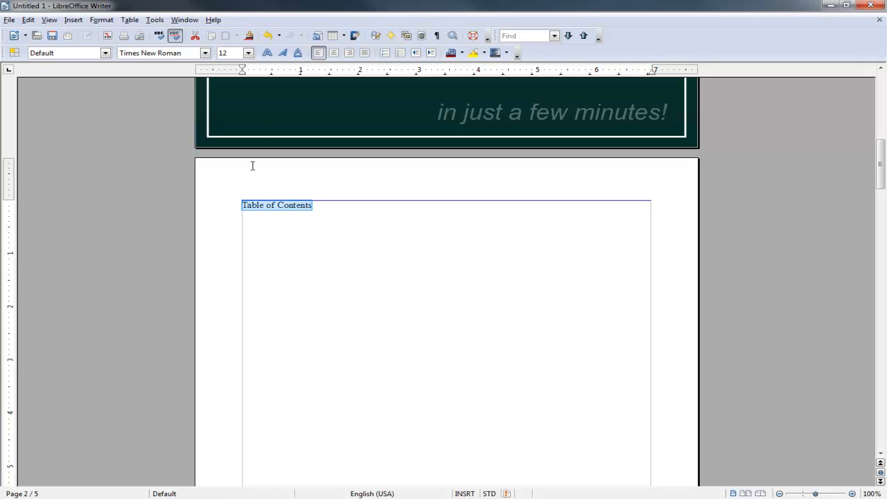
left_click(248, 54)
left_click_drag(250, 87, 251, 118)
left_click(225, 134)
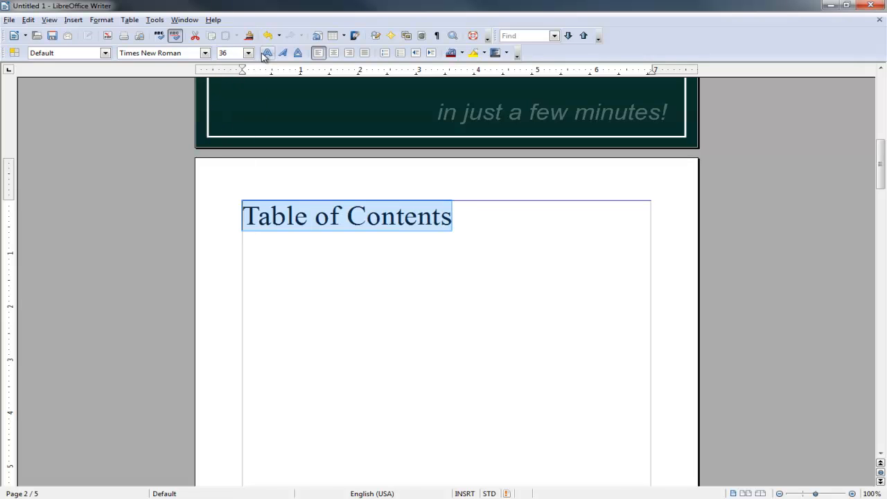
left_click(267, 53)
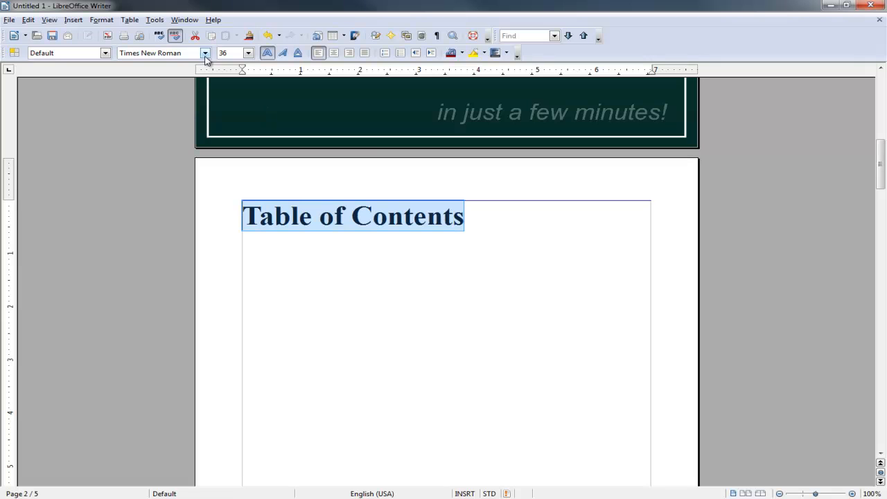
left_click(483, 221)
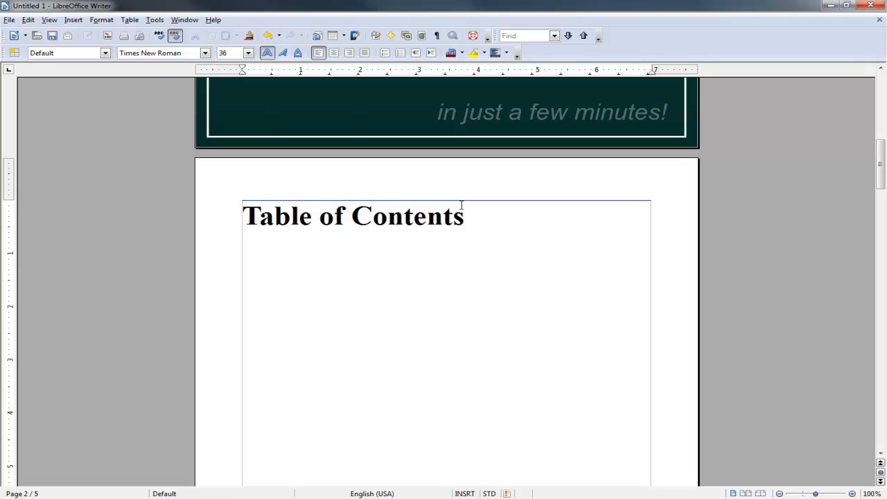
Enter the text "Chapter 1" at the start of the third page.
scroll(303, 206, "down", 10)
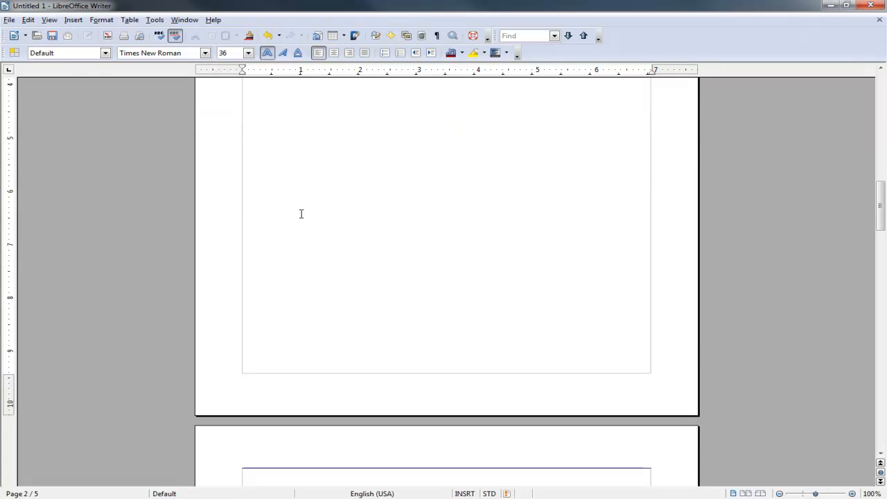
scroll(293, 211, "down", 5)
left_click(264, 254)
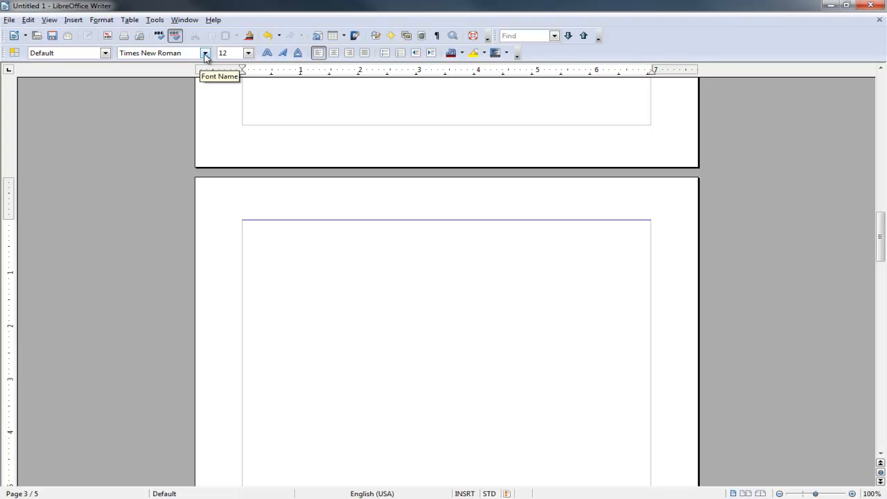
type("Chapter 1")
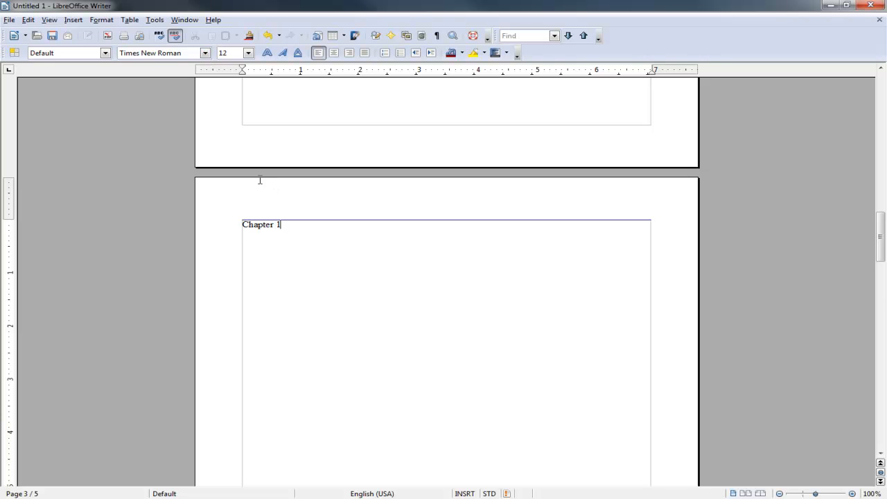
Enter the text "Chapter 2" at the start of the fifth page.
scroll(246, 201, "down", 15)
scroll(245, 212, "down", 20)
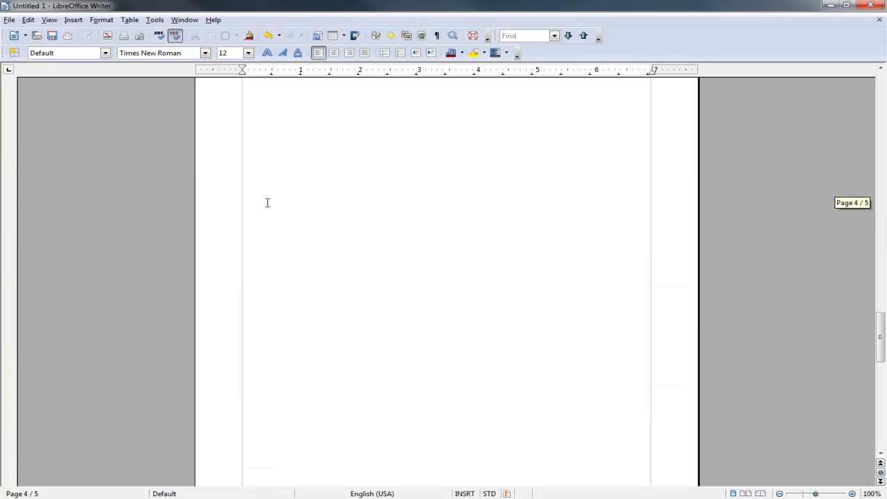
left_click(280, 243)
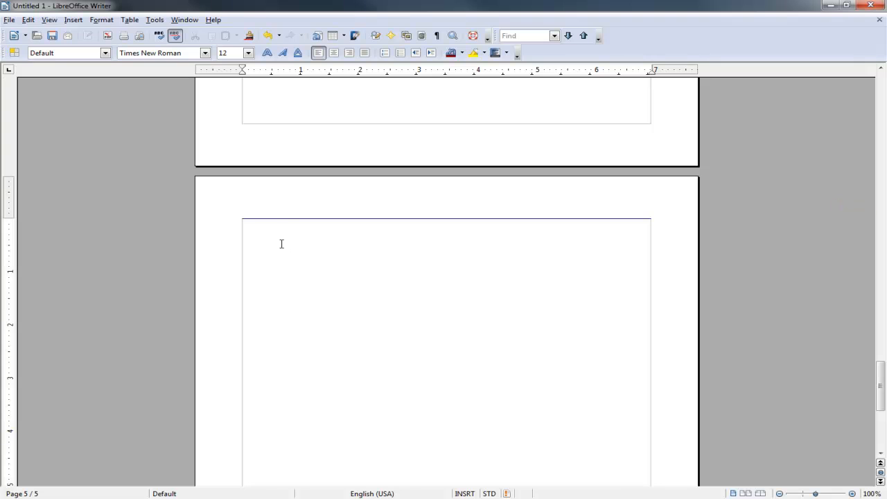
type("Chapter 2")
Apply the Heading 1 style to the "Chapter 2" text and set its font size to 32.
scroll(353, 135, "up", 1)
scroll(314, 219, "down", 2)
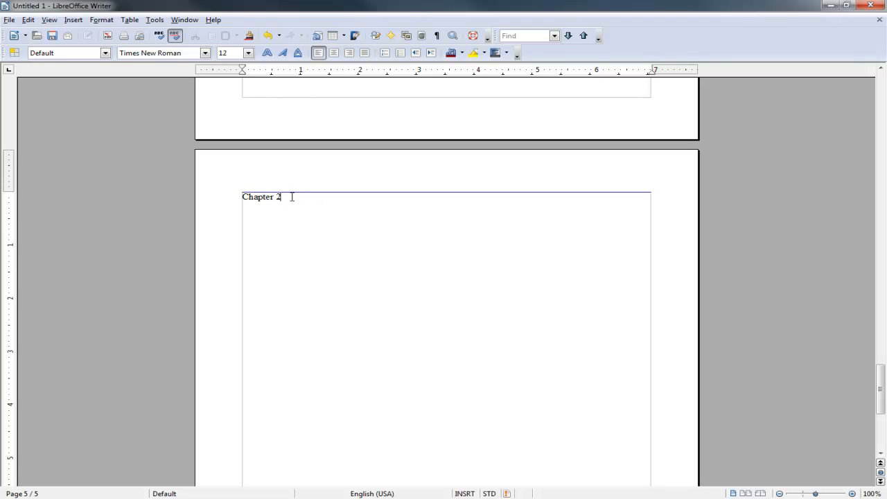
left_click_drag(281, 197, 241, 197)
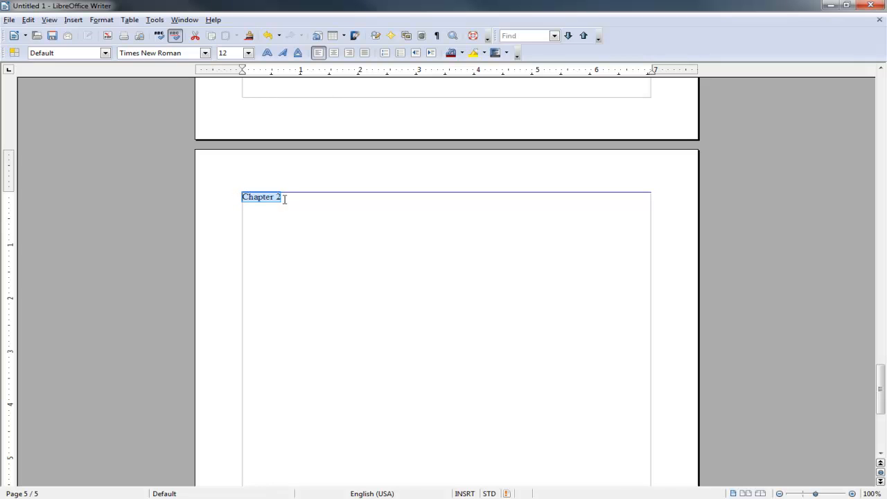
left_click(106, 53)
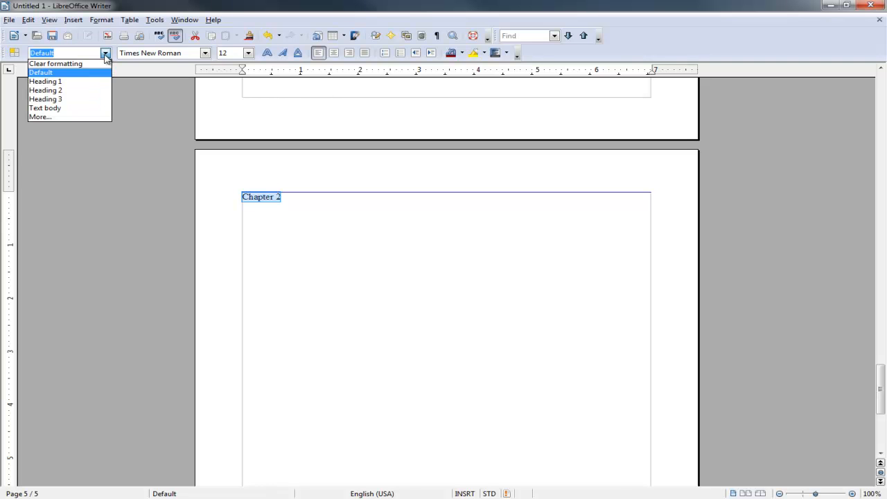
left_click(47, 82)
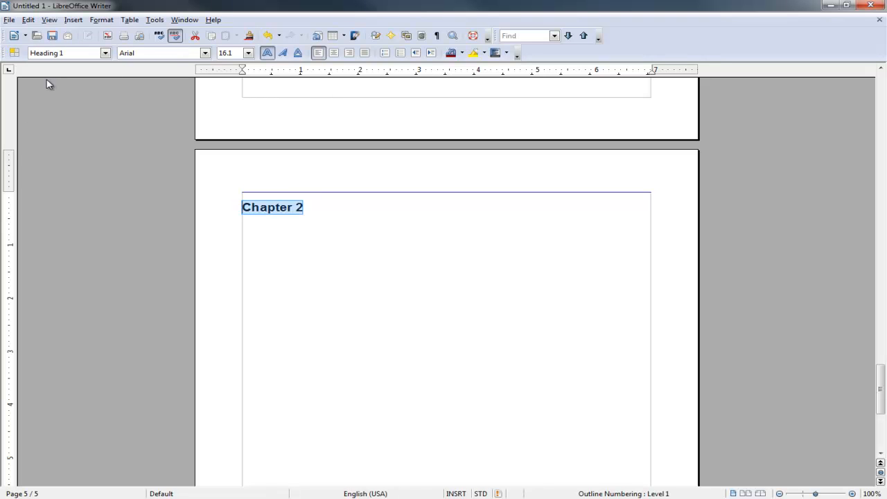
left_click(248, 54)
left_click_drag(250, 88, 254, 119)
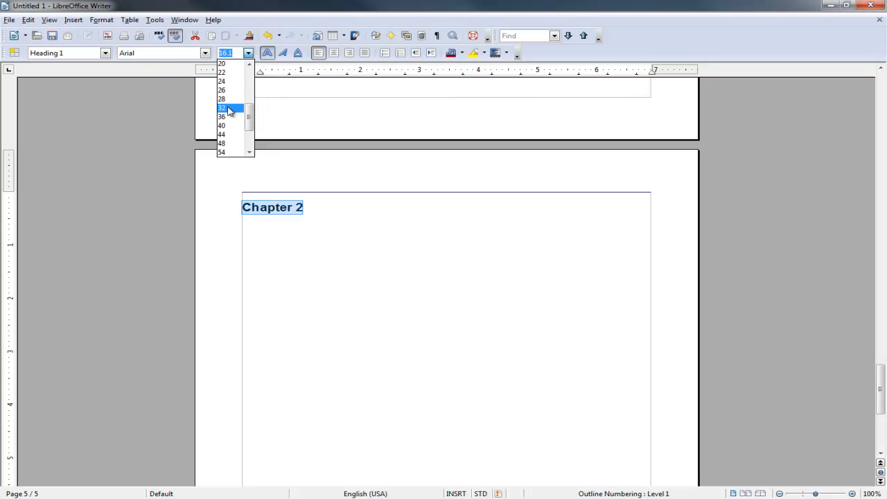
left_click(231, 105)
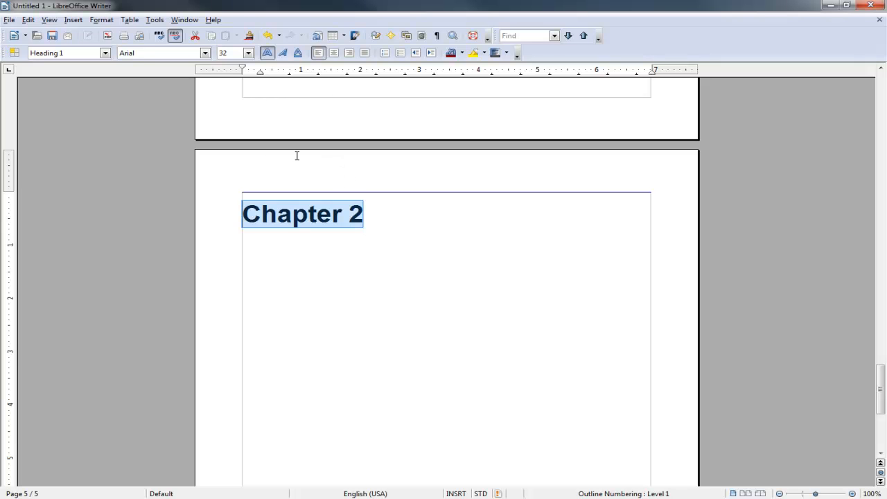
Apply the Heading 1 style to the "Chapter 1" text on the third page and set its font size to 32.
scroll(355, 169, "up", 1)
scroll(354, 169, "up", 15)
scroll(352, 167, "up", 13)
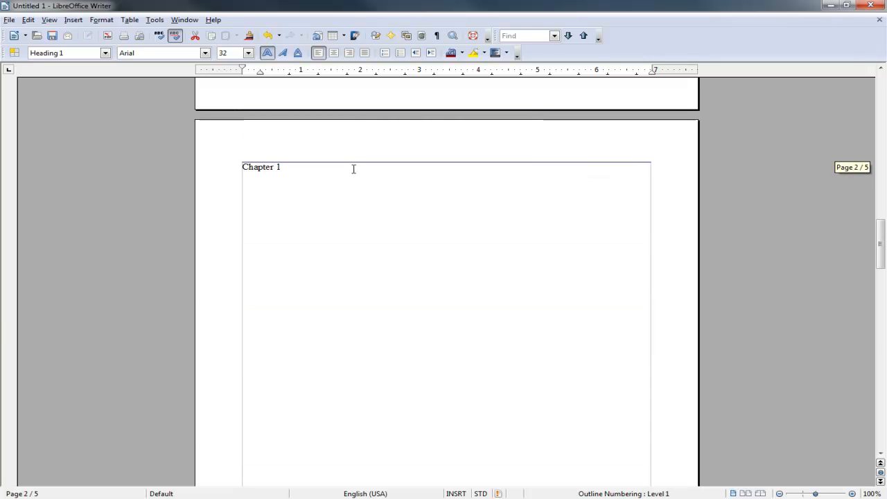
left_click_drag(305, 171, 206, 154)
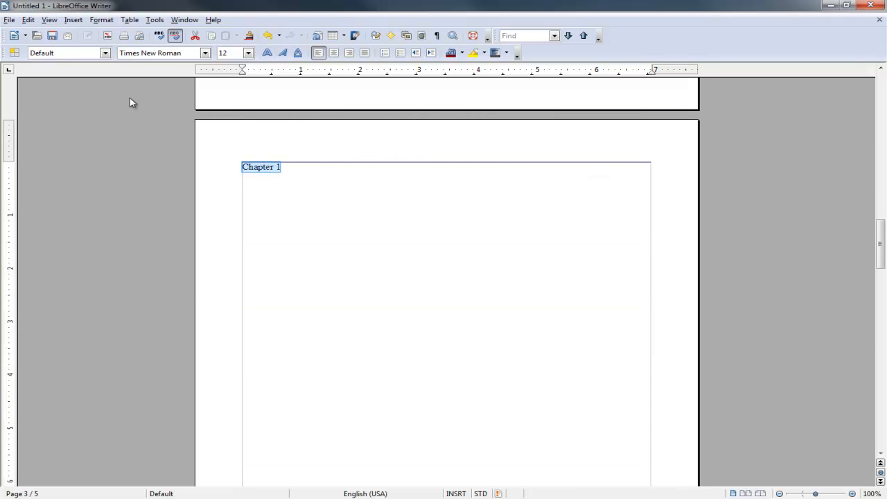
left_click(105, 53)
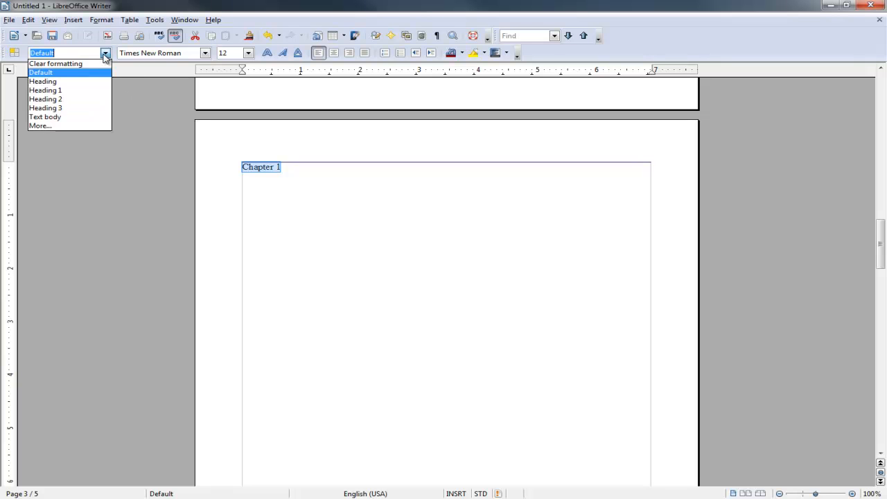
left_click(61, 90)
left_click(248, 55)
left_click_drag(250, 72, 255, 119)
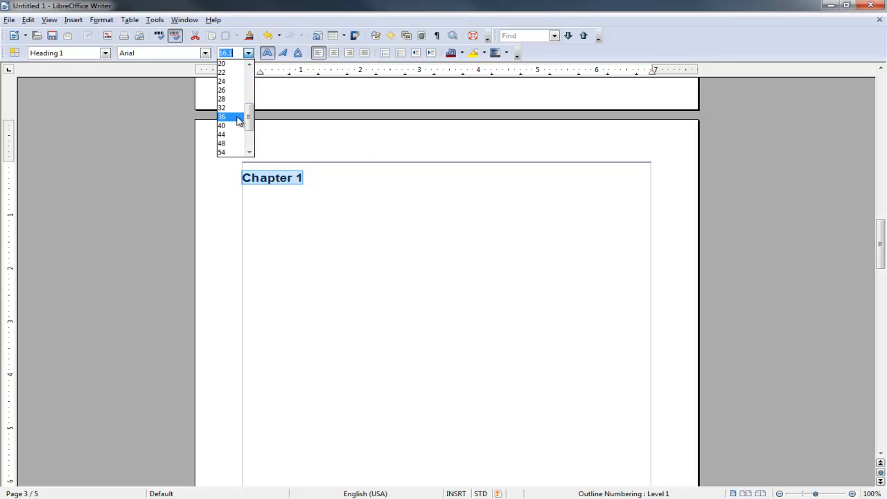
left_click(233, 116)
Add a new line below the "Table of Contents" title and set it to non-bold 14 pt text.
scroll(373, 156, "up", 2)
scroll(373, 156, "up", 3)
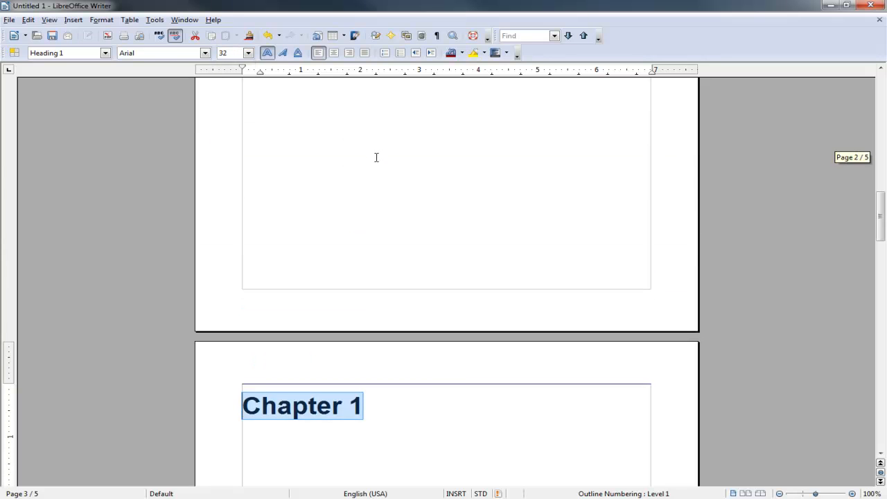
scroll(344, 154, "up", 12)
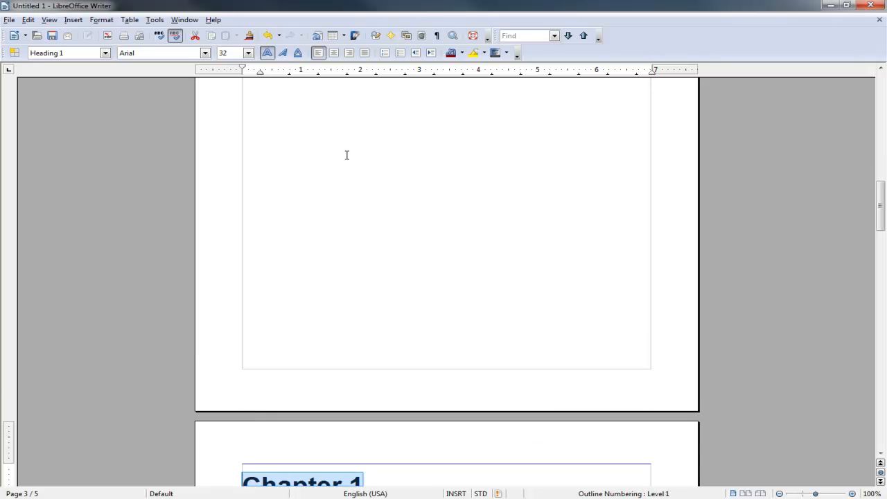
scroll(344, 165, "up", 1)
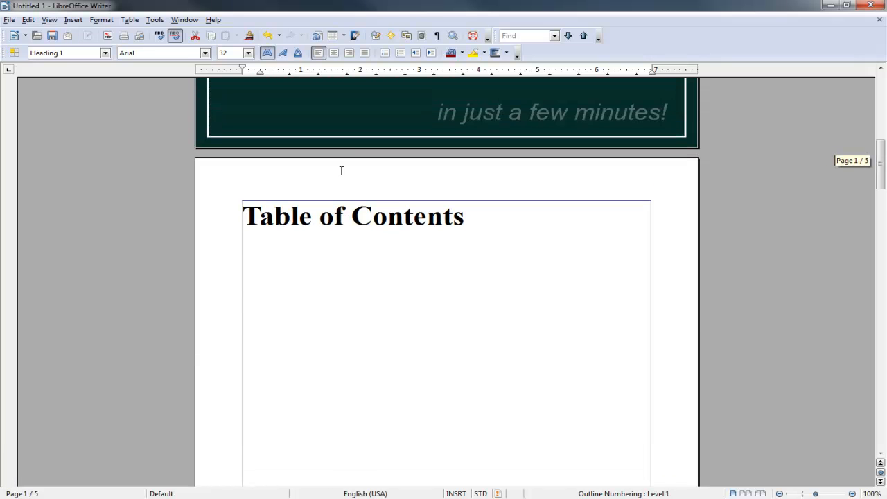
left_click(487, 264)
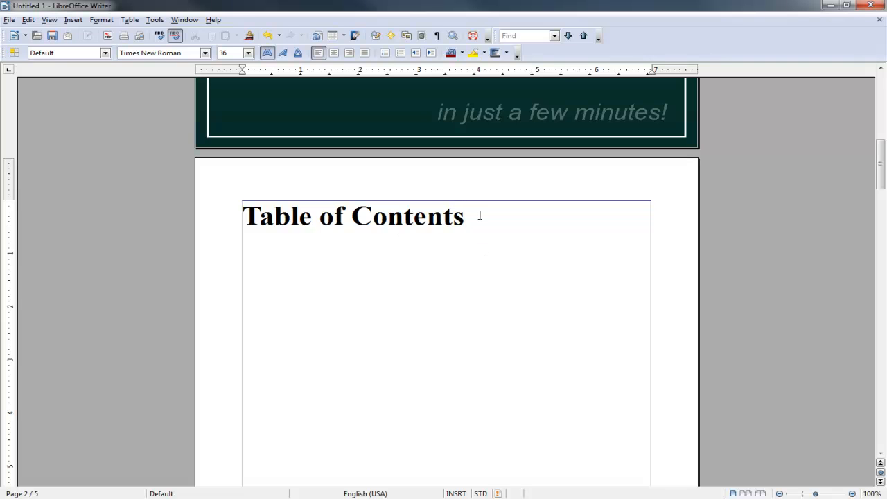
key("Return")
left_click(247, 53)
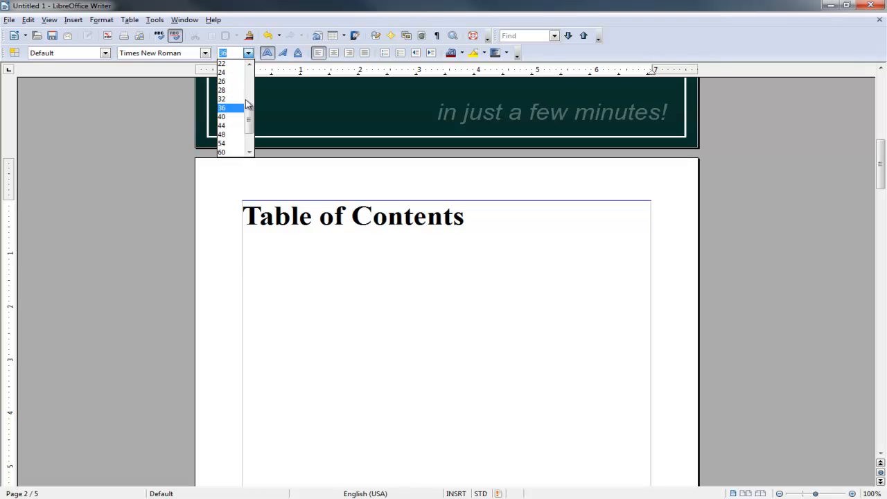
left_click_drag(250, 121, 250, 99)
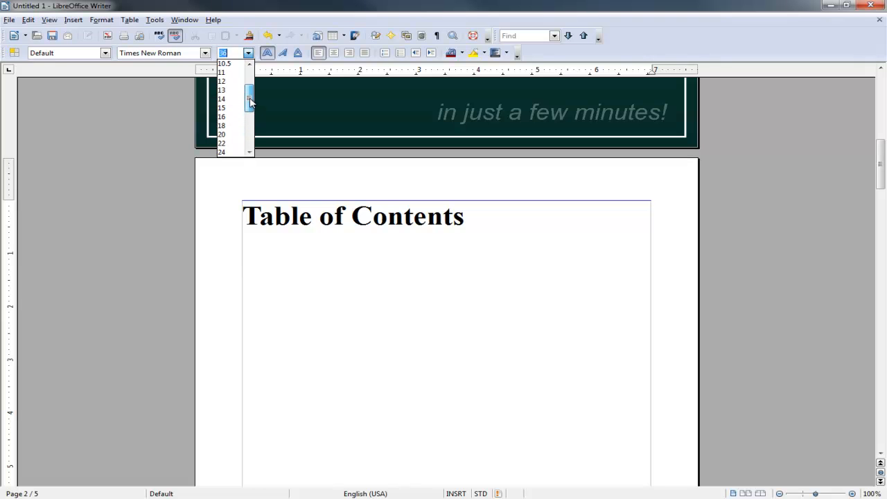
left_click(224, 98)
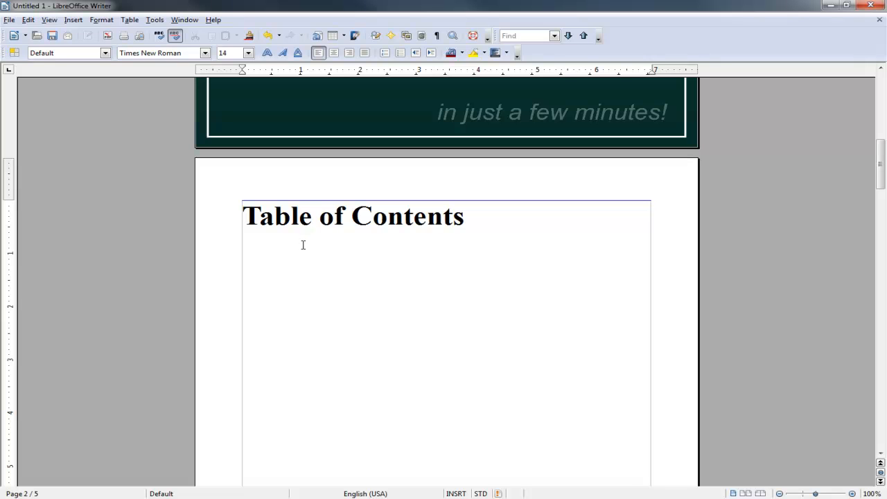
Open the Hyperlink dialog and look through its Internet, Mail & News and New Document link types.
left_click(318, 37)
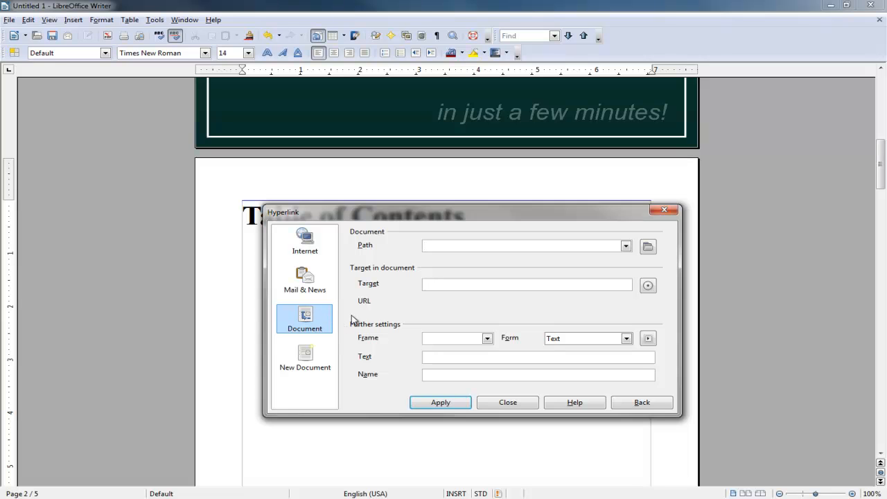
left_click(312, 246)
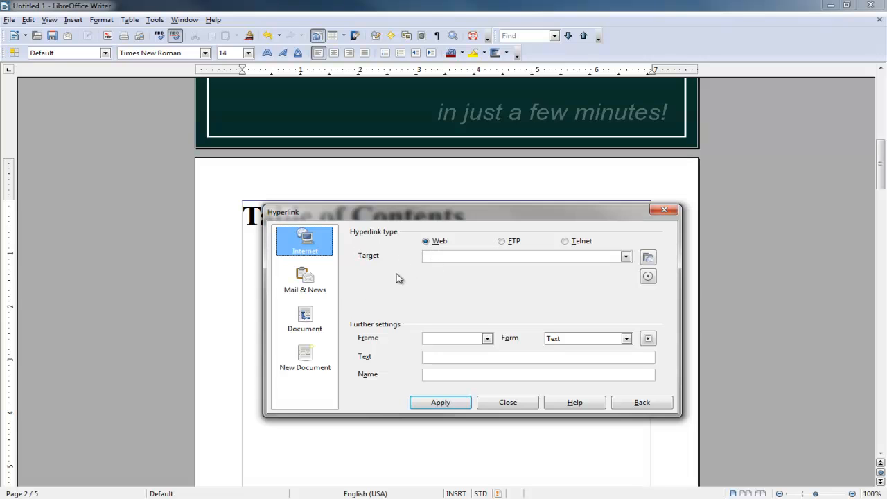
left_click(302, 285)
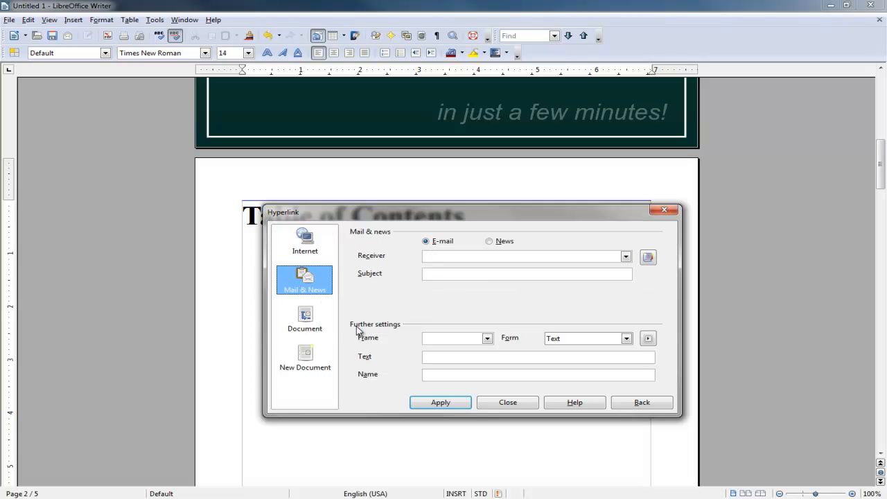
left_click(314, 366)
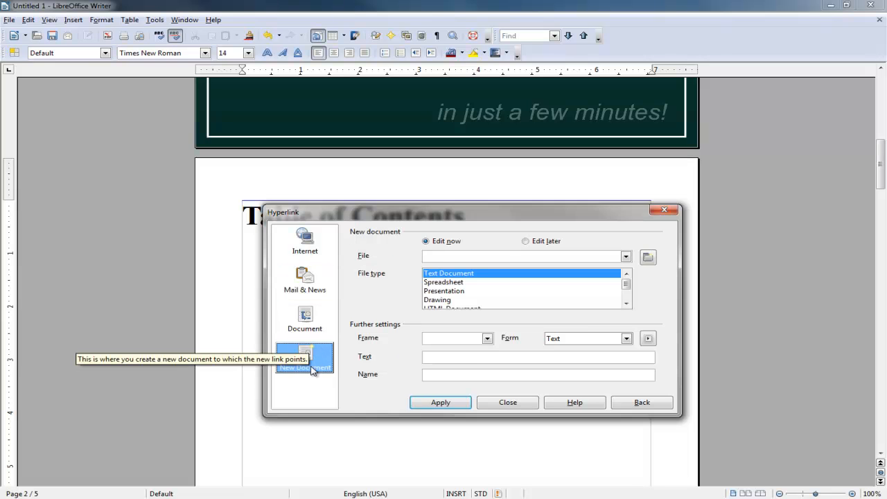
Set the hyperlink to the Document type with the "1.Chapter 1" heading as its target in the document.
left_click(314, 320)
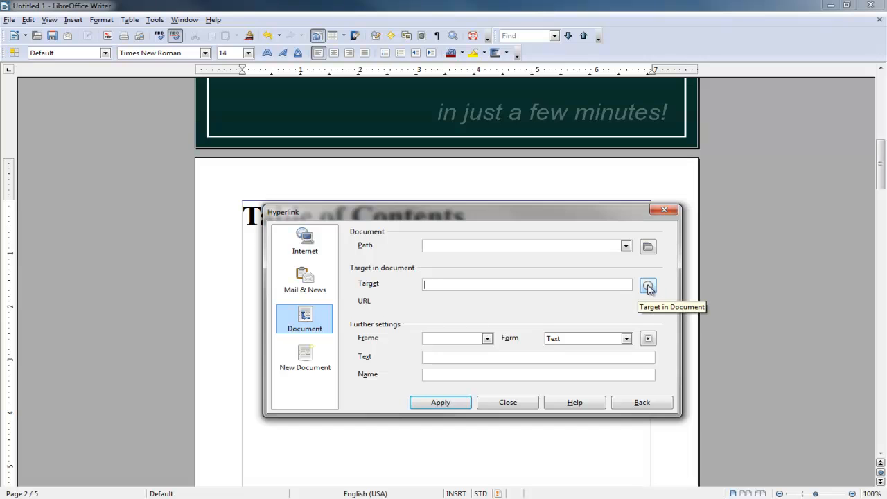
left_click(648, 287)
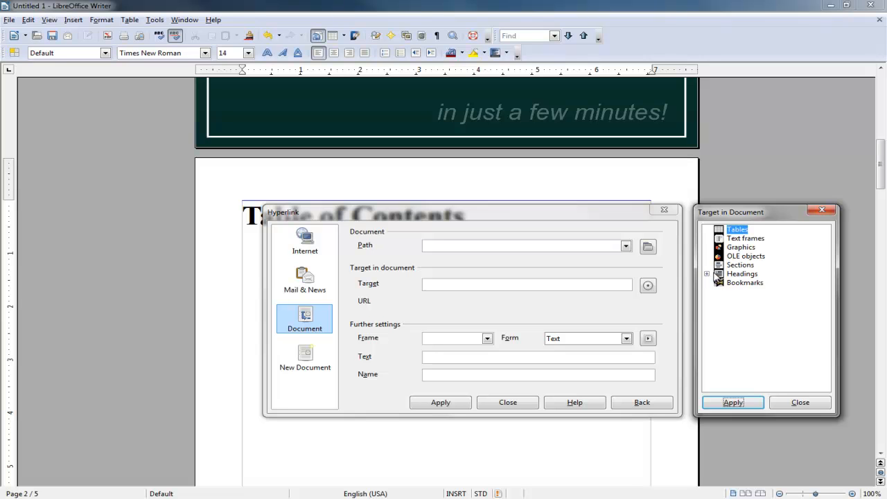
left_click(707, 275)
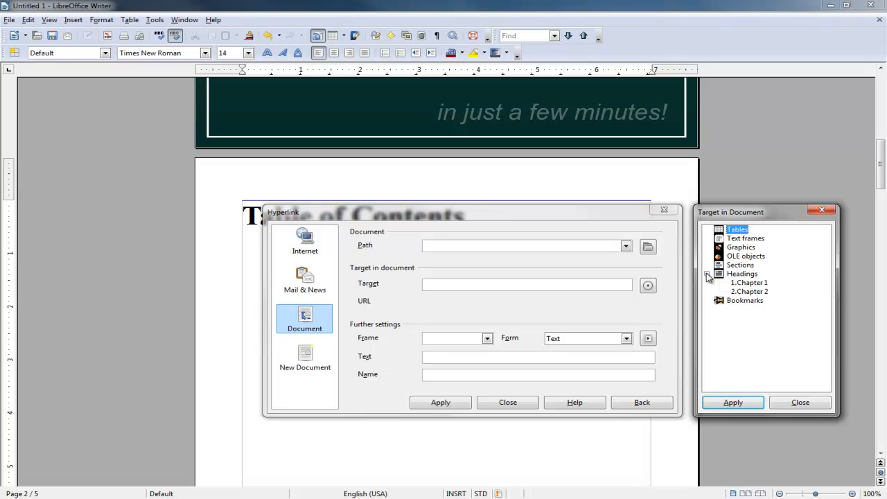
left_click(744, 284)
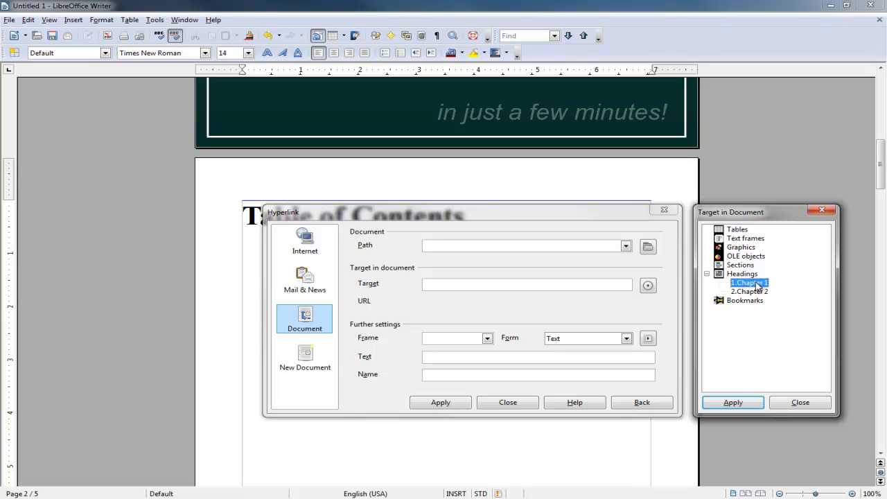
left_click(735, 404)
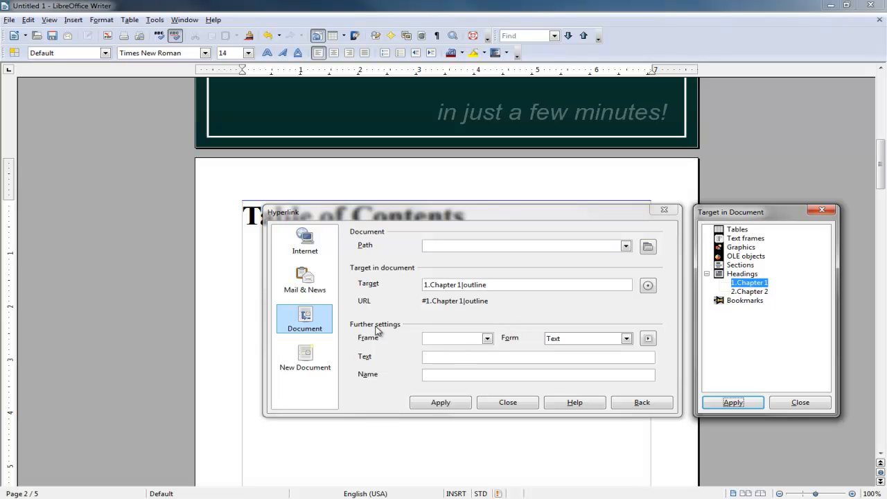
Insert the Chapter 1 hyperlink with the text "How to make a dynamic TOC" and close the Hyperlink dialog.
left_click(459, 358)
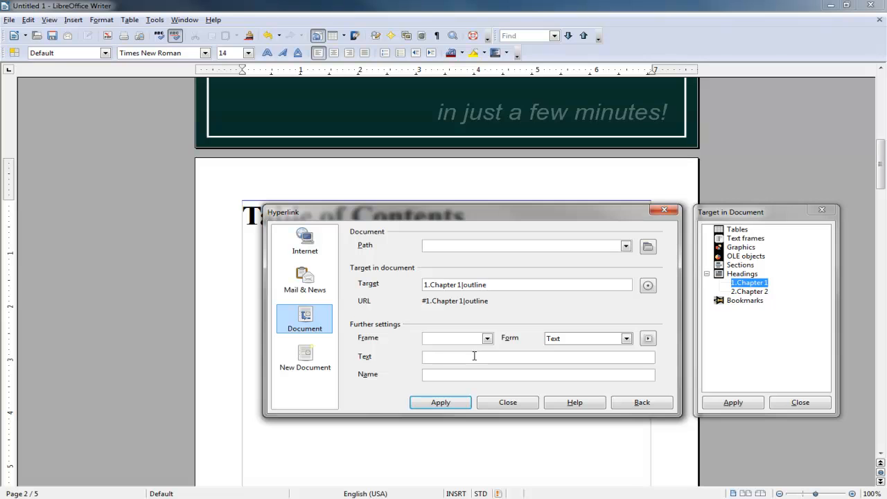
type("How to make a dynamic TOC")
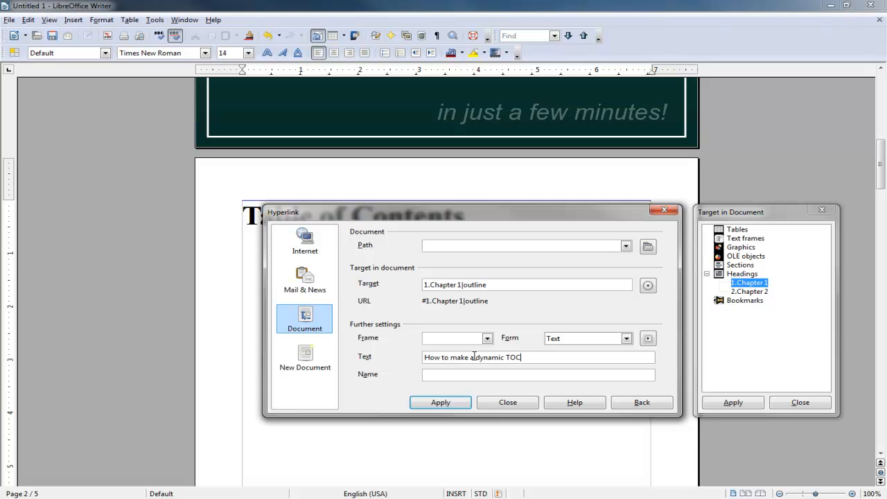
left_click(443, 402)
left_click(506, 402)
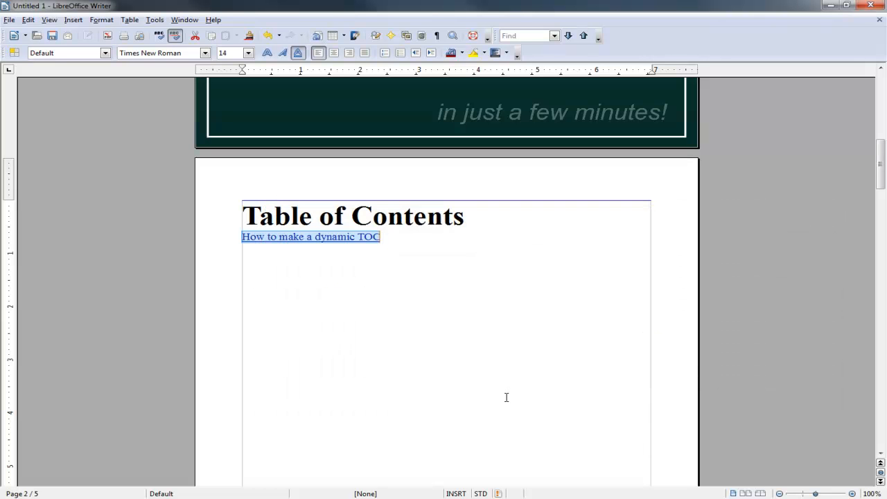
left_click(461, 259)
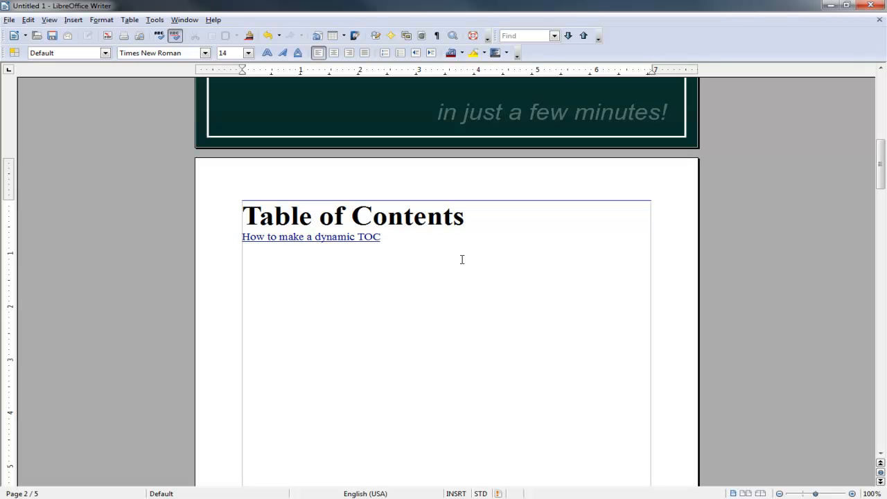
Start another hyperlink on a new line below the first entry, with the "2.Chapter 2" heading as its target in the document.
key("Return")
left_click(318, 35)
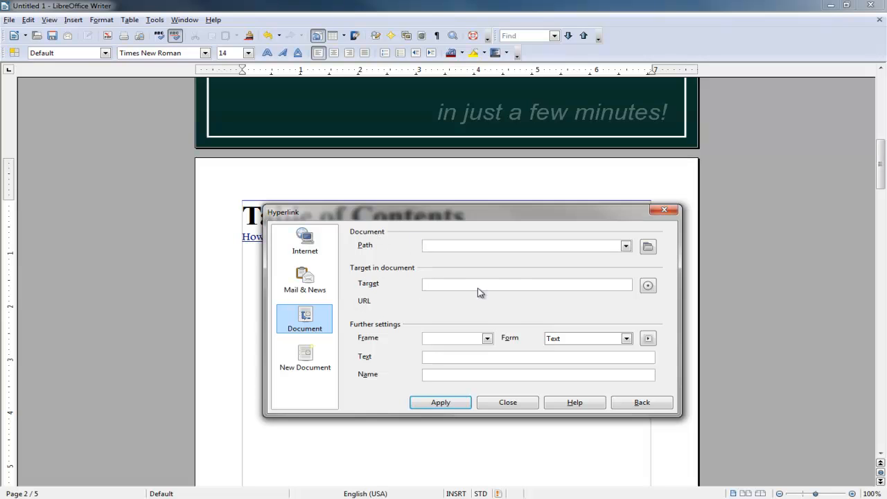
left_click(647, 286)
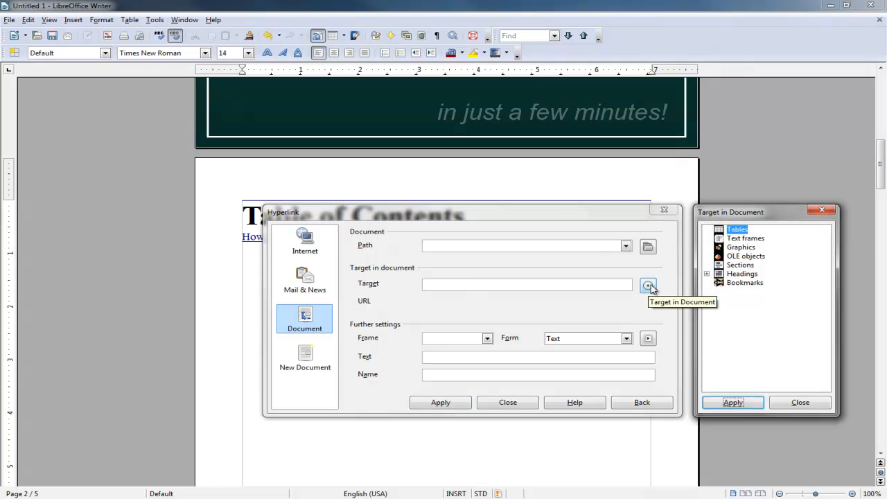
left_click(707, 274)
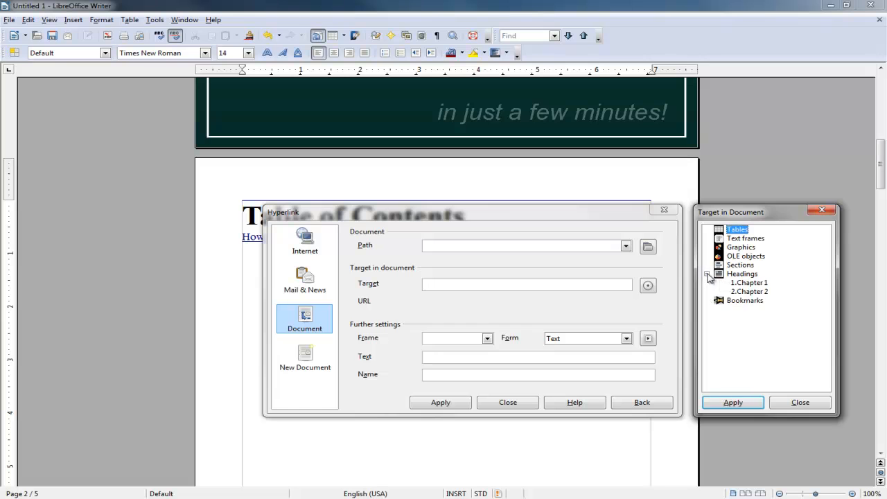
left_click(750, 292)
left_click(734, 403)
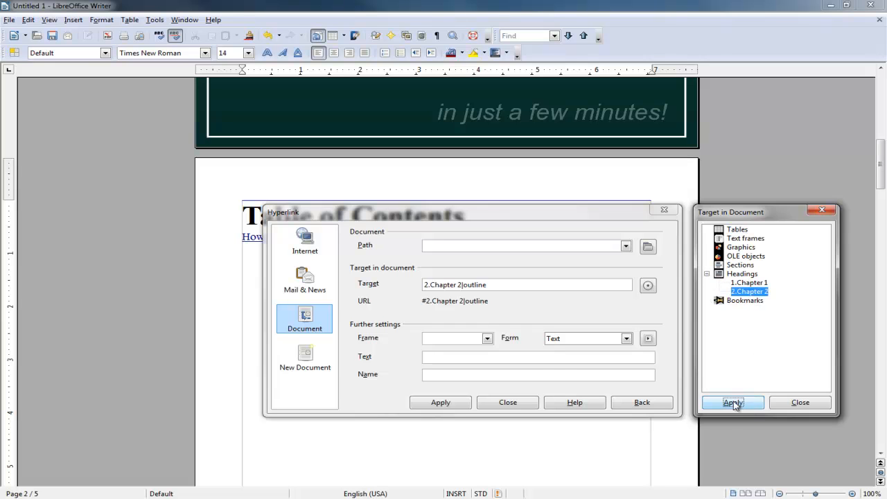
Insert the Chapter 2 hyperlink with the text "This is FUN!" and close the Hyperlink dialog.
left_click(527, 359)
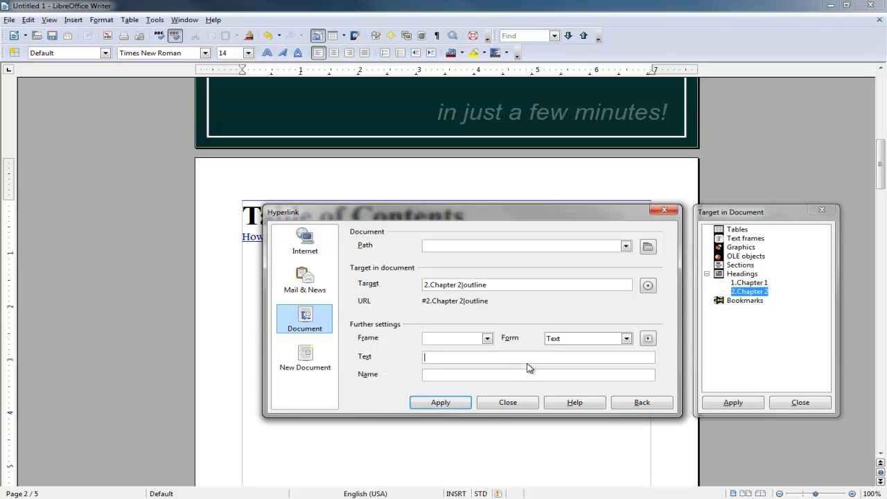
type("This is FUN!")
left_click(441, 403)
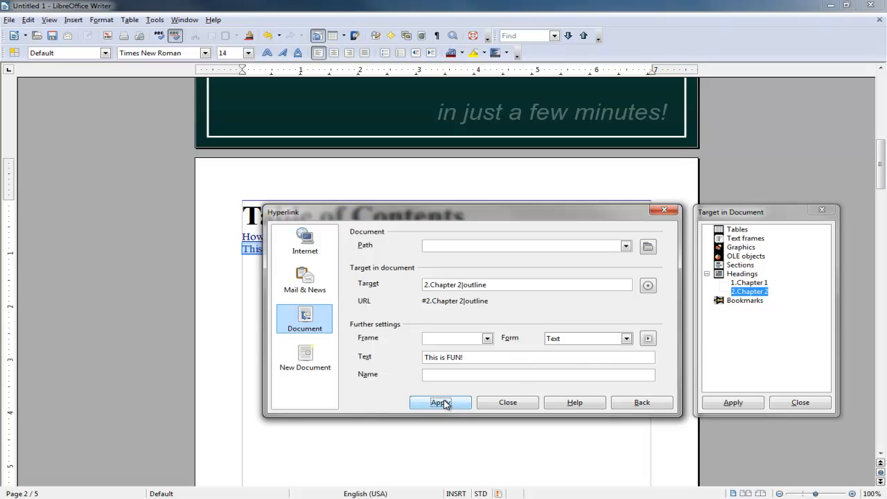
left_click(509, 403)
left_click(400, 291)
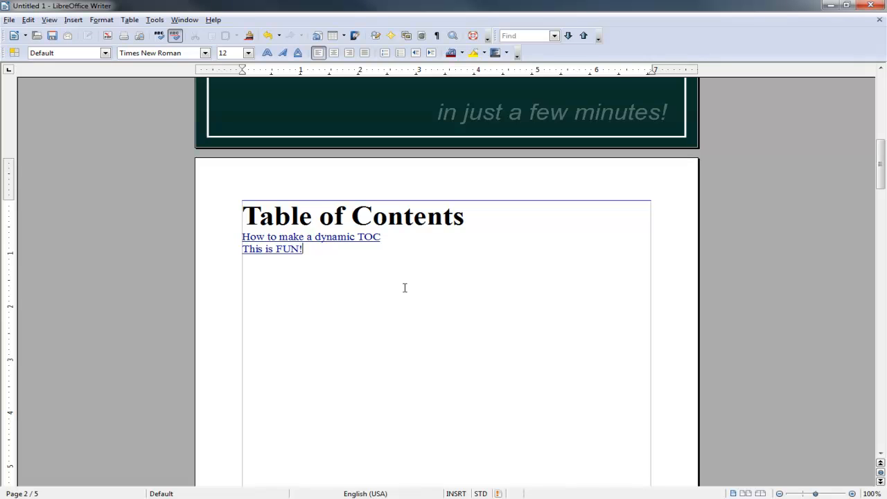
key("ctrl+z")
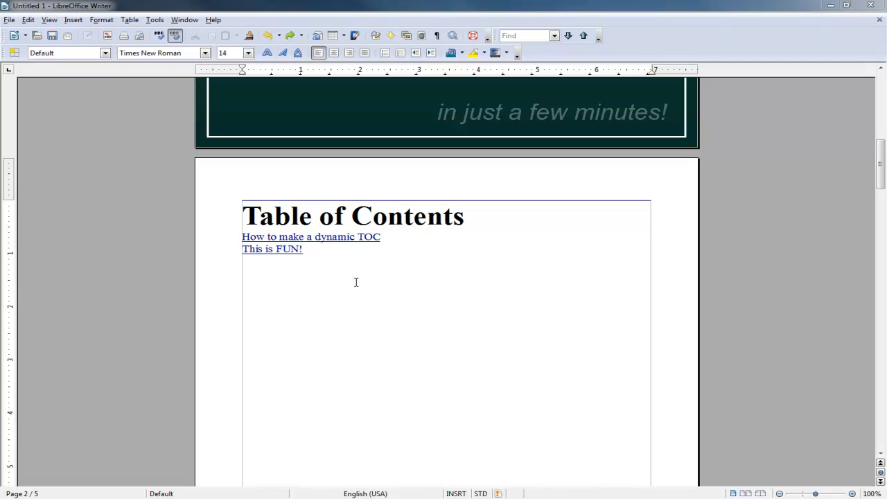
Turn the two linked entries into a numbered list and add a third item reading "Thank you for watching!".
left_click_drag(317, 253, 235, 241)
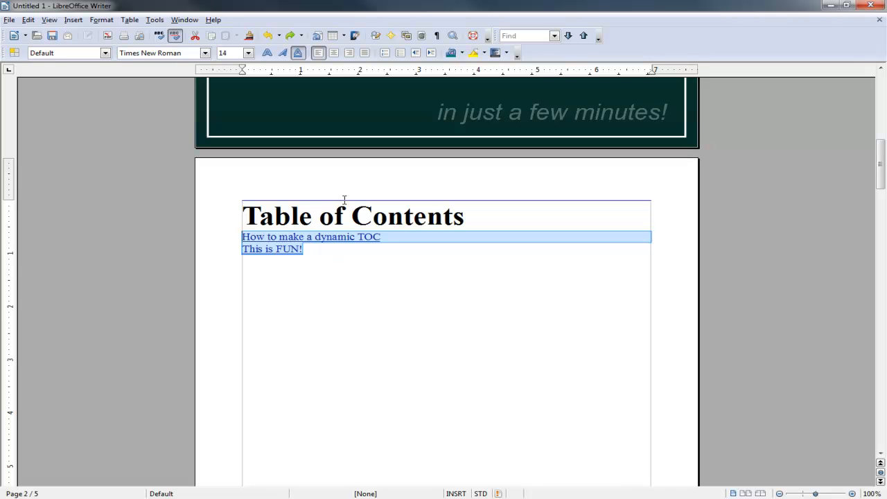
left_click(385, 54)
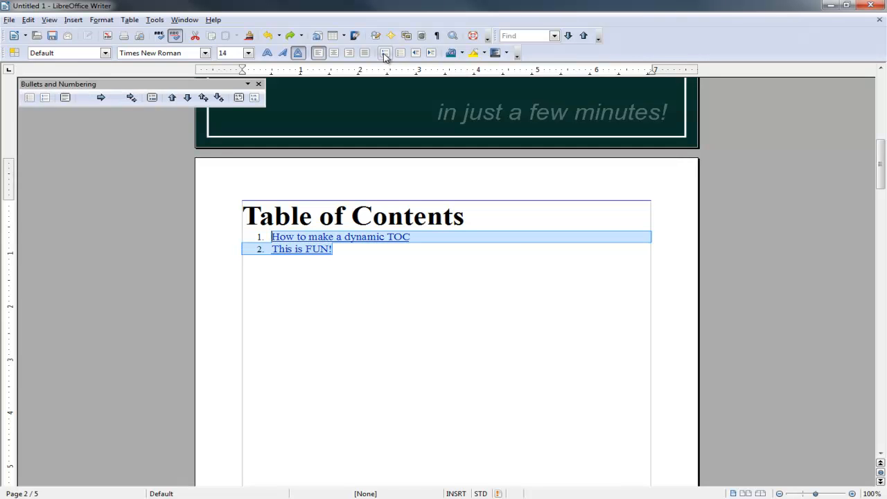
left_click(353, 252)
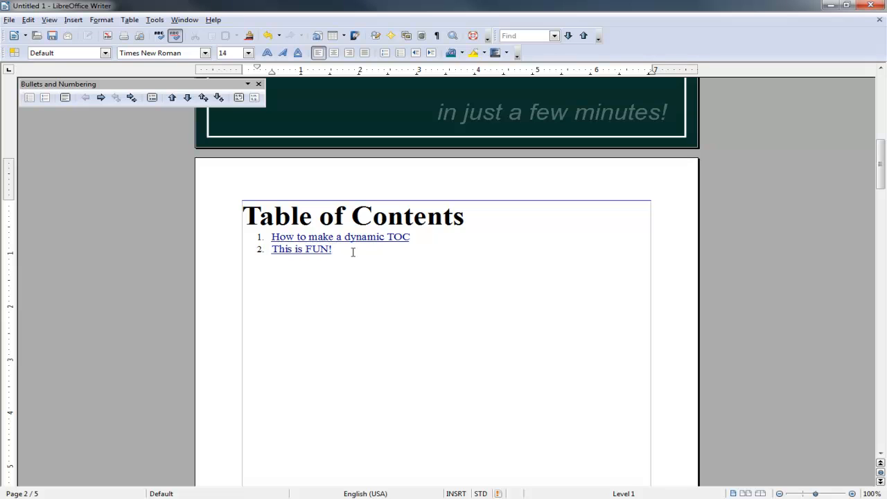
key("Return")
type("Thank you for watching")
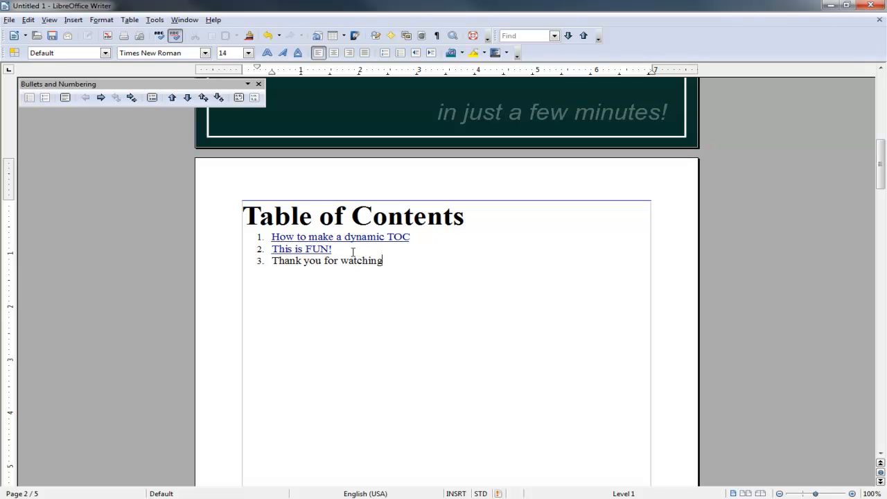
type("!")
Remove the underline from the "This is FUN!" entry and change its font color to teal.
left_click(339, 251)
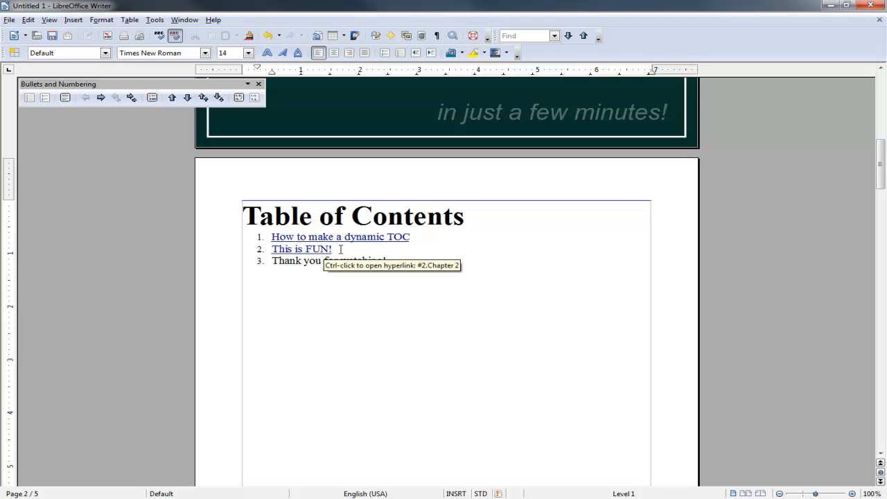
left_click_drag(338, 249, 270, 249)
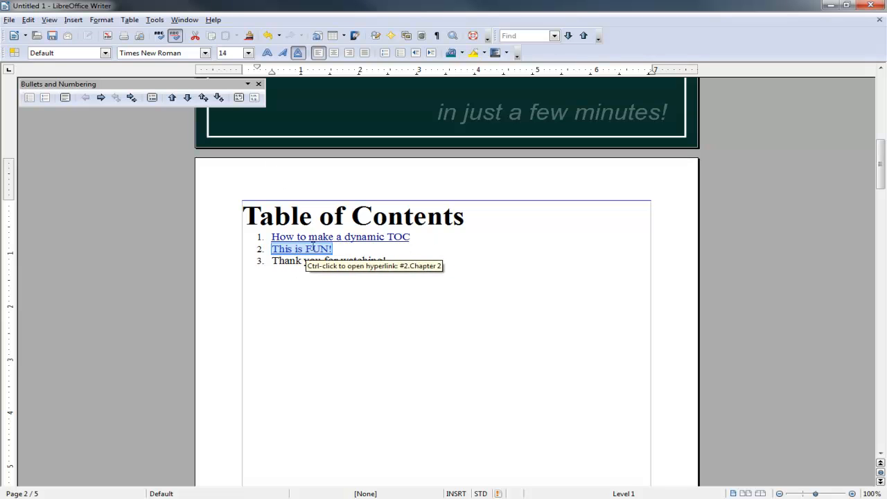
left_click(299, 54)
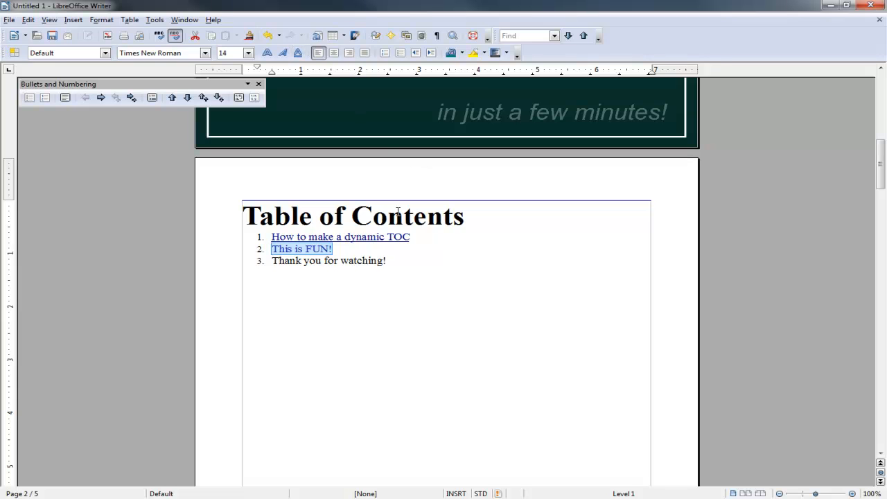
left_click(339, 250)
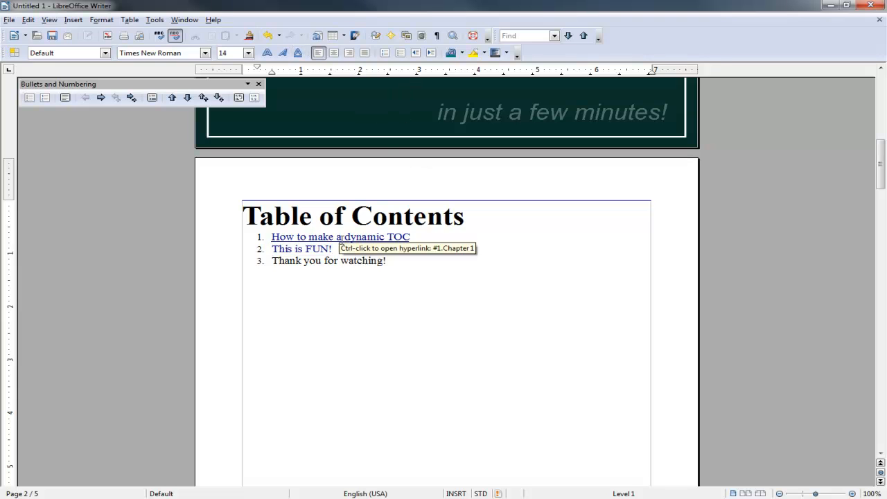
left_click_drag(339, 249, 272, 250)
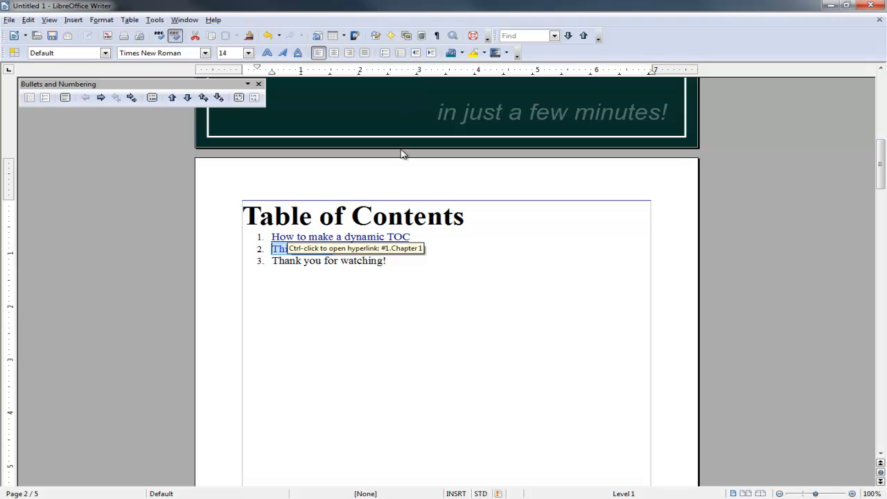
left_click(463, 53)
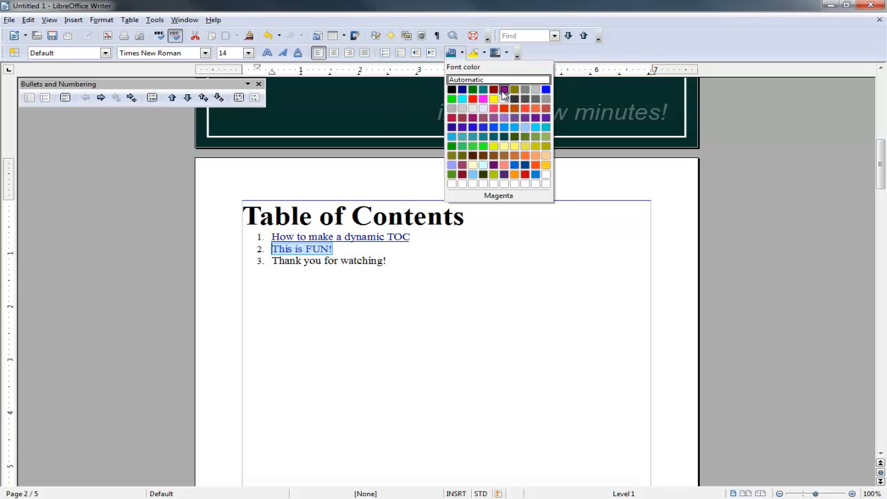
left_click(483, 91)
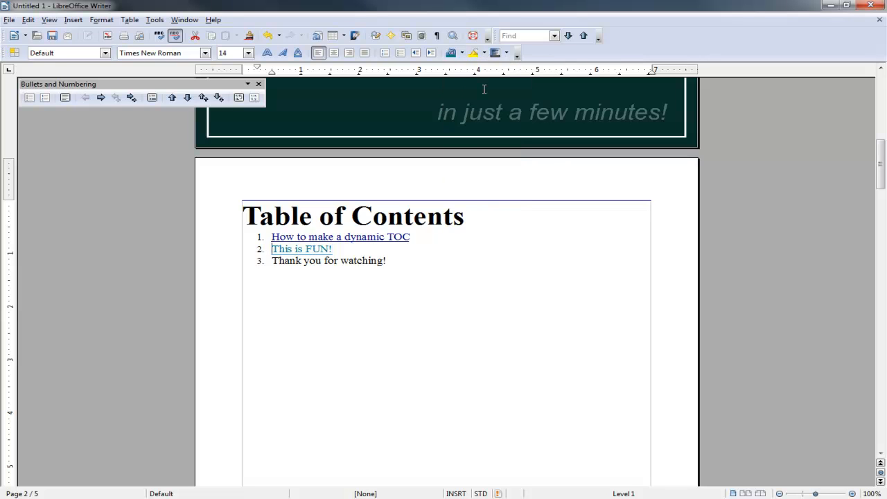
left_click(427, 241)
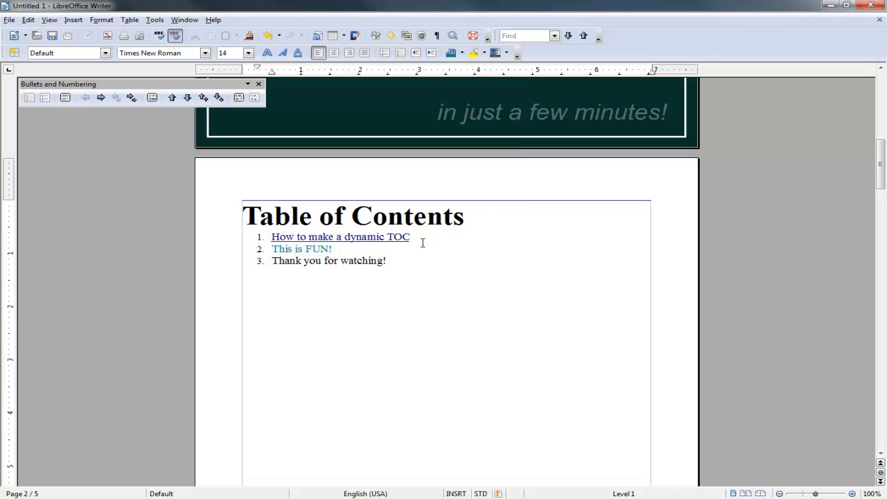
Remove the underline from the "How to make a dynamic TOC" entry and color its text the same teal.
left_click_drag(416, 239, 270, 238)
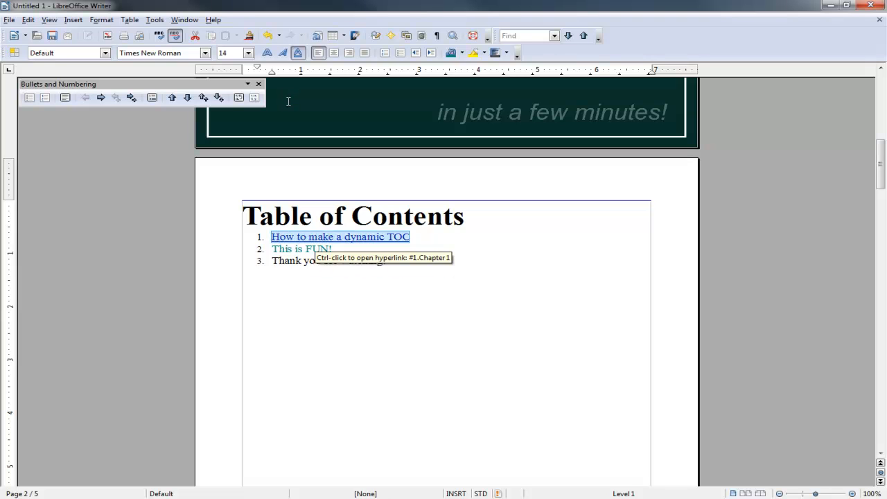
left_click(299, 54)
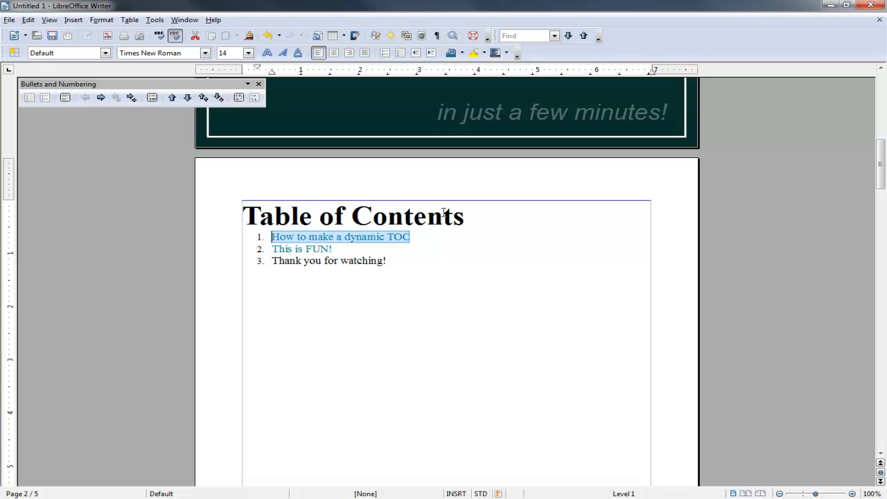
left_click(436, 249)
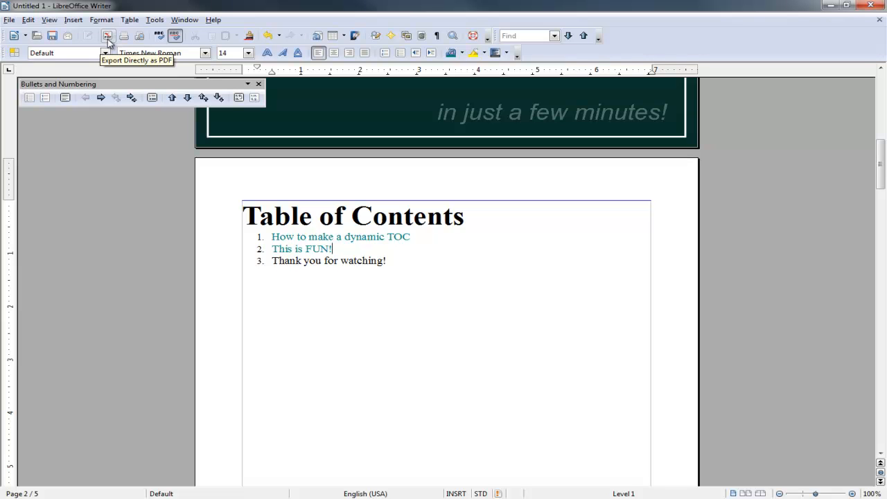
Export the document directly as a PDF named eBook to the Desktop.
left_click(107, 37)
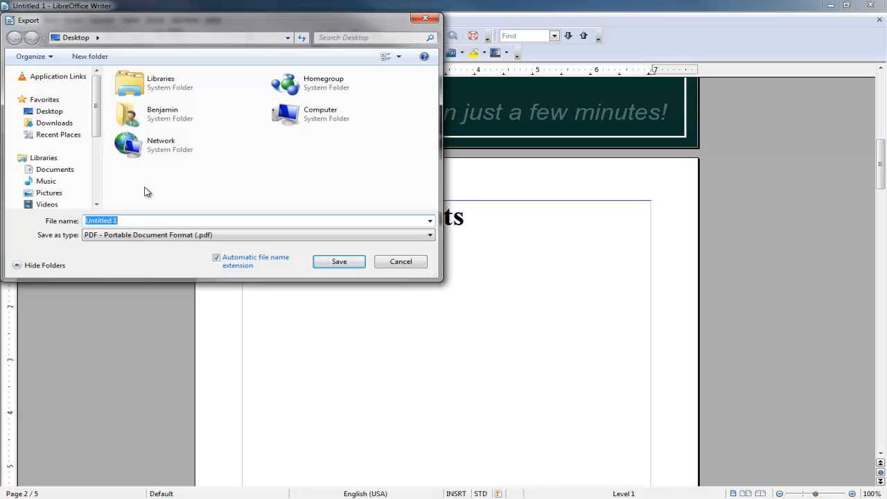
type("eBook")
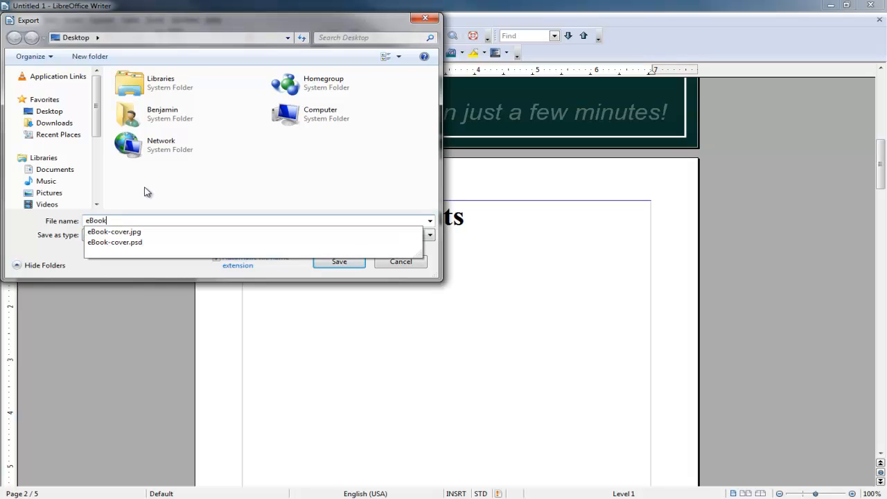
left_click(168, 276)
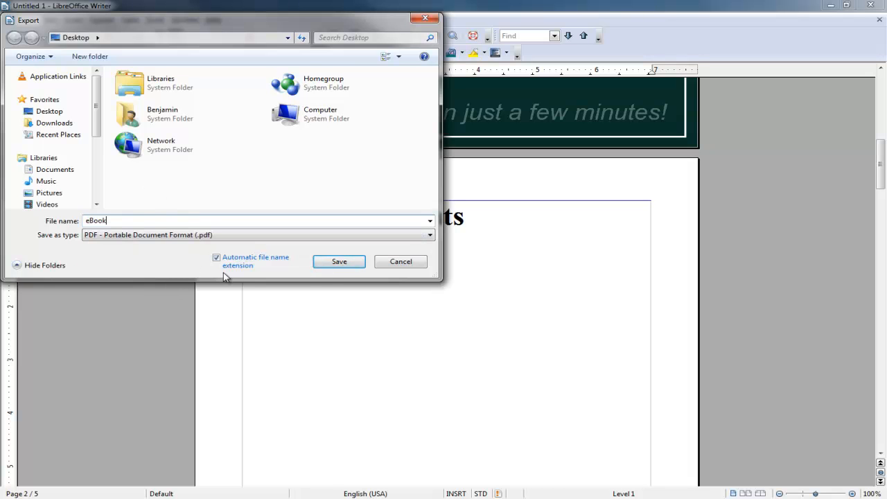
left_click(333, 264)
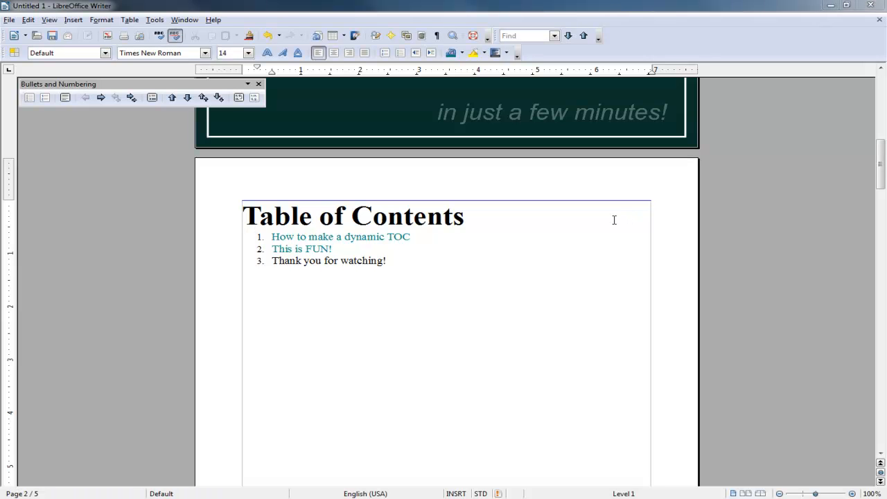
Open the exported eBook PDF from the desktop in Adobe Acrobat Pro, showing one full page in a maximized window.
left_click(831, 7)
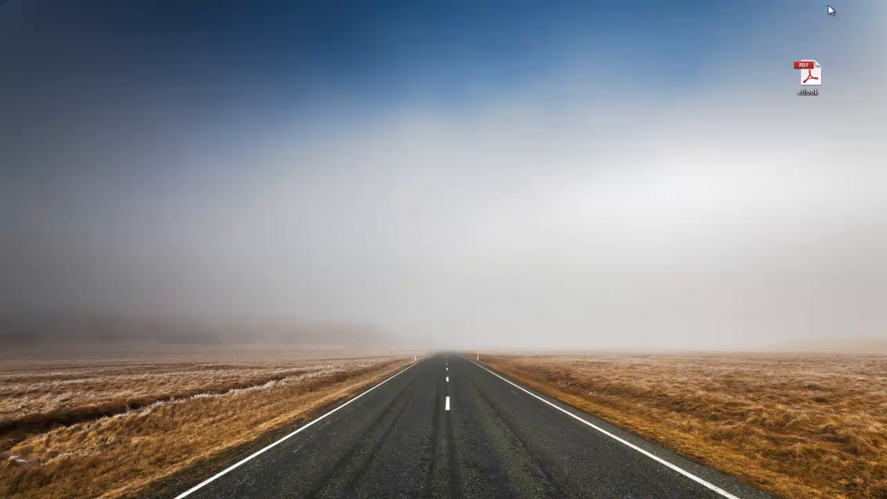
left_click(812, 80)
double_click(813, 79)
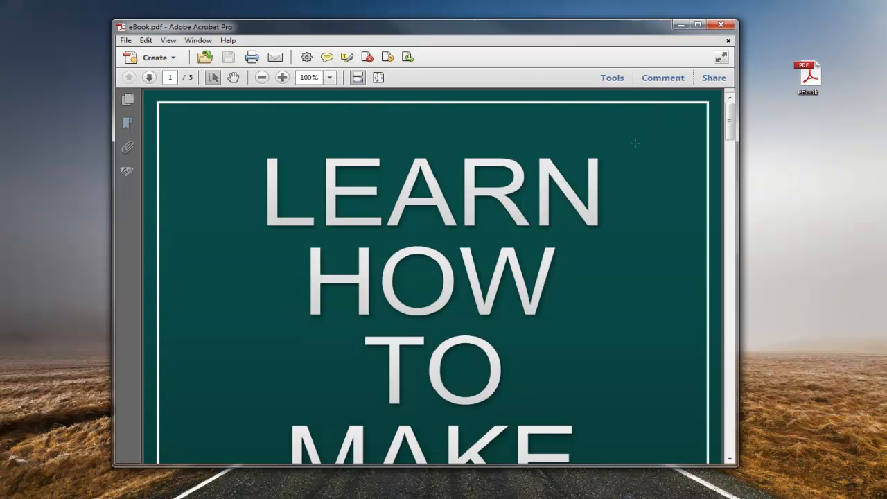
left_click(379, 78)
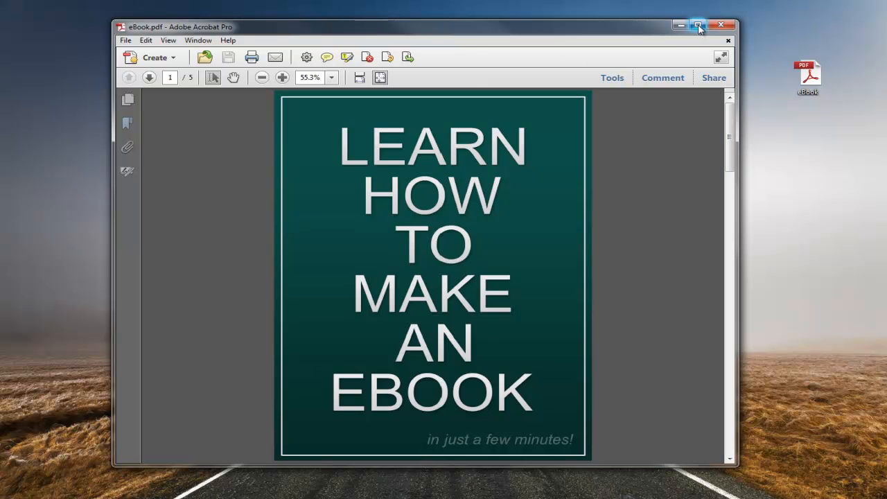
left_click(698, 26)
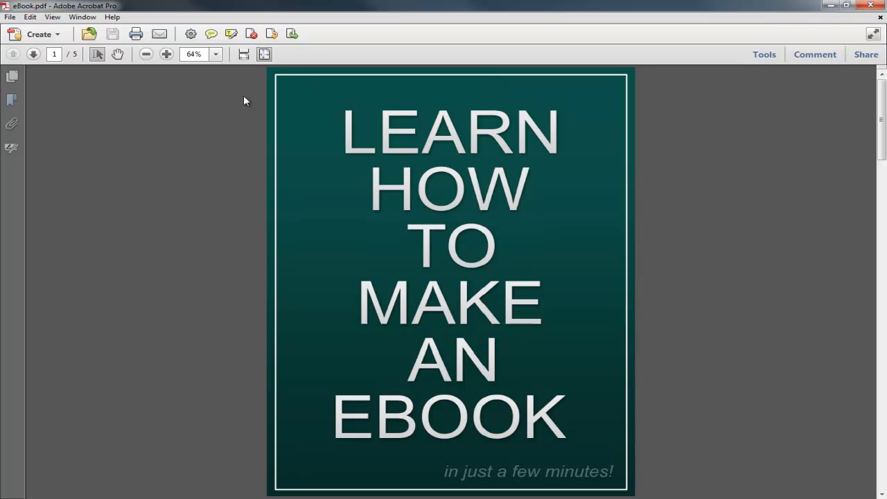
Page through the exported eBook from the cover to the Chapter 2 page, then return to the cover.
left_click_drag(883, 99, 883, 166)
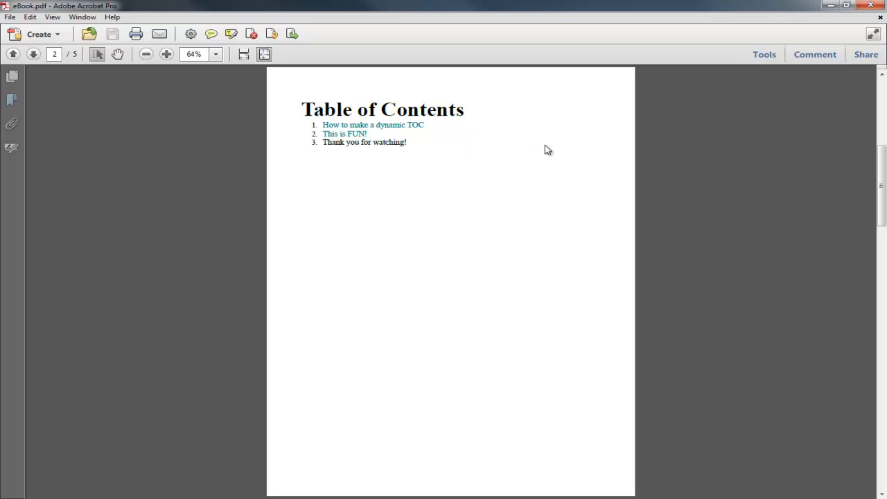
scroll(588, 150, "down", 1)
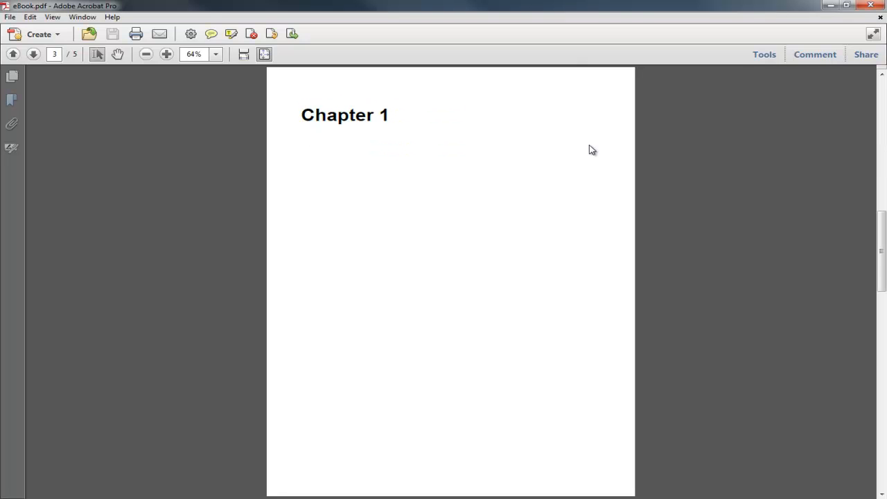
scroll(593, 150, "down", 1)
scroll(593, 150, "down", 1)
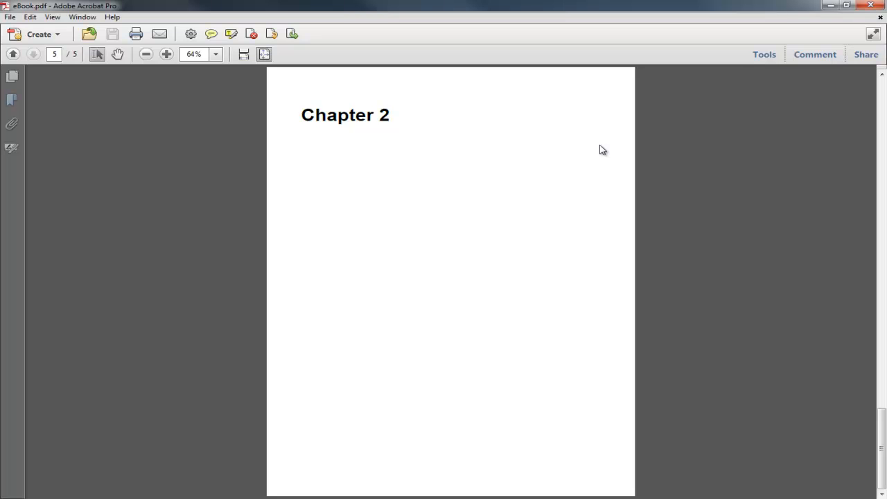
key("Home")
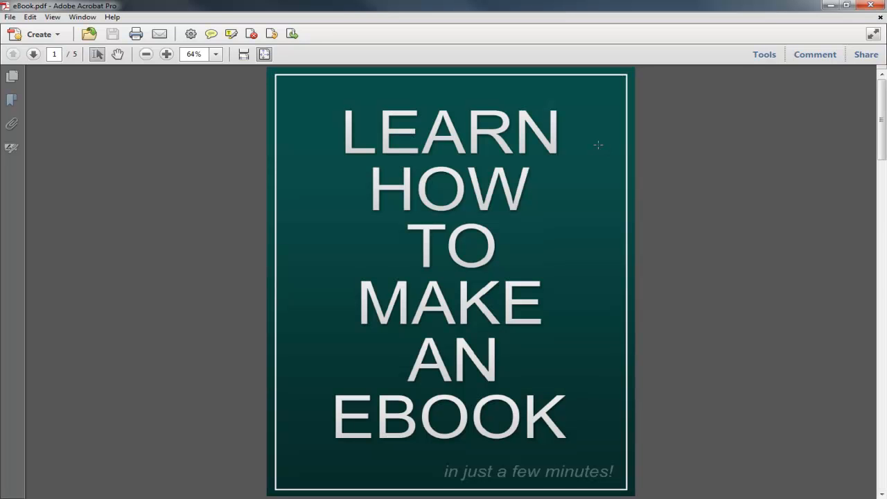
Show the page thumbnails and use them to check each page of the eBook in turn, ending back at the cover.
left_click(12, 76)
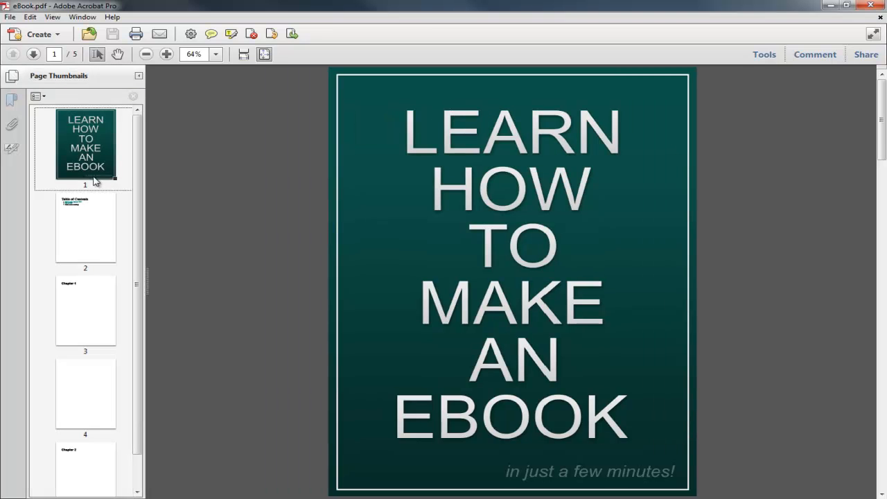
left_click(90, 219)
left_click(90, 325)
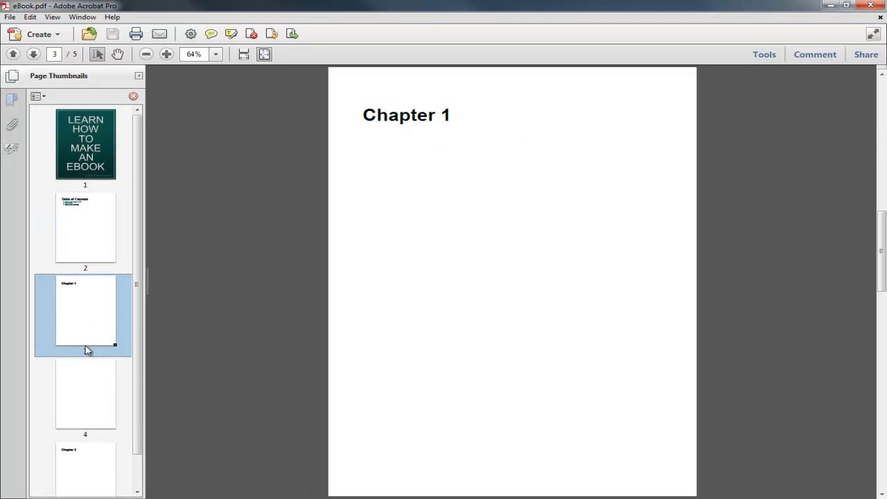
left_click(84, 392)
left_click(85, 458)
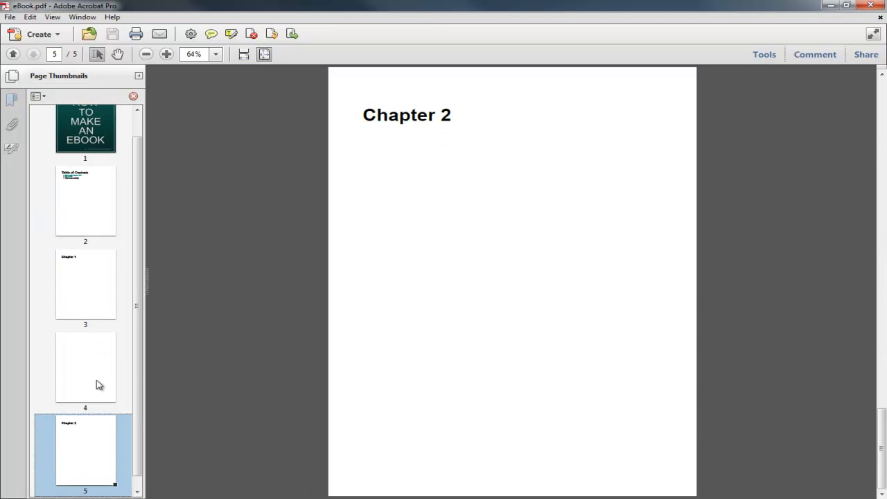
left_click(82, 138)
Test the "How to make a dynamic TOC" and "This is FUN!" links on the Table of Contents page, then return to the cover.
left_click(97, 215)
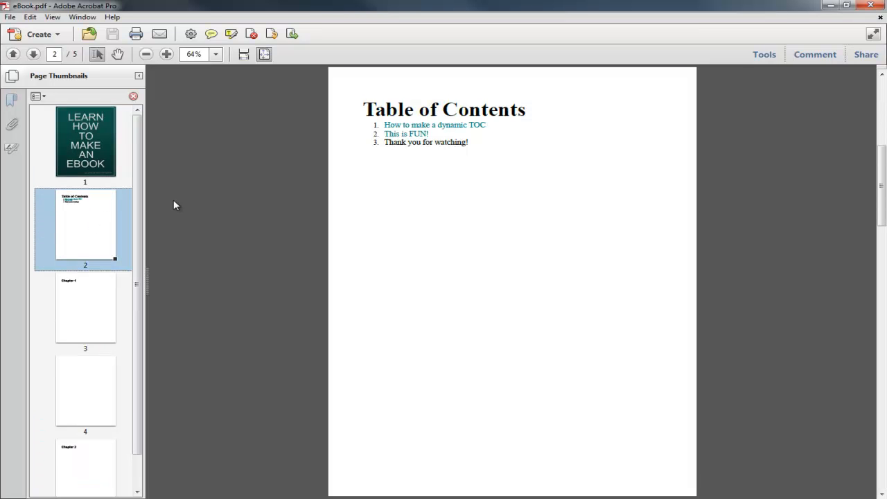
left_click(464, 125)
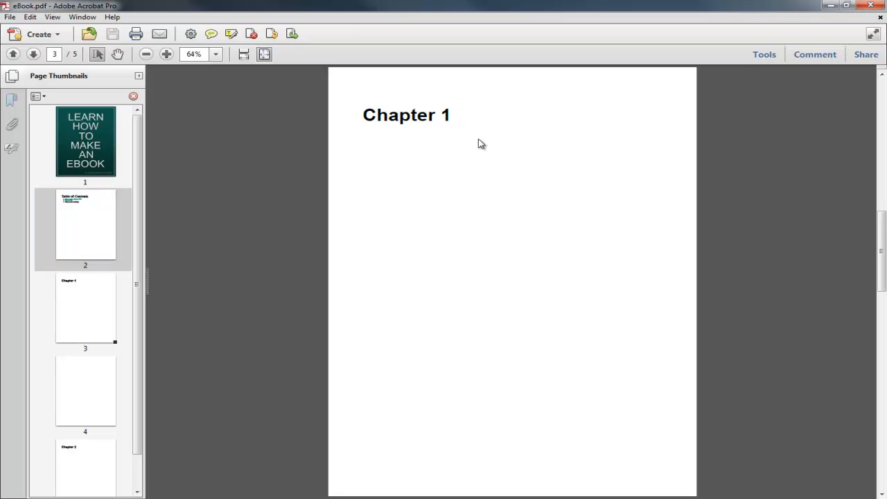
left_click(83, 215)
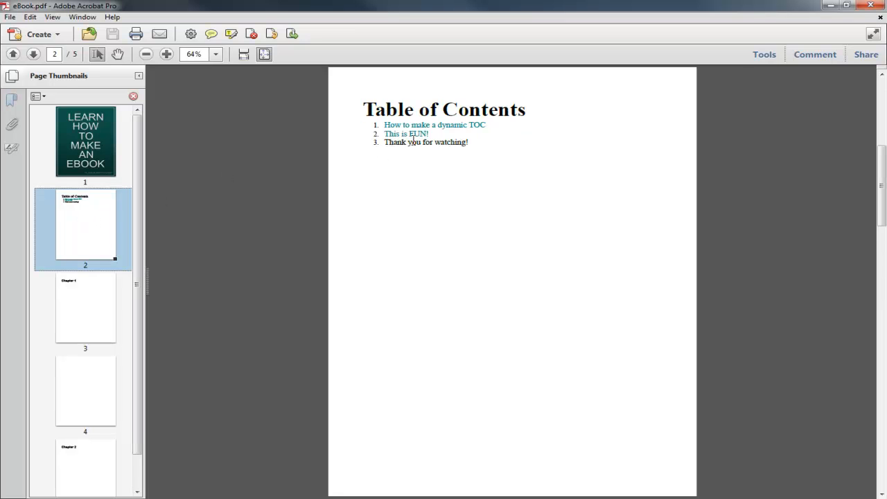
left_click(404, 135)
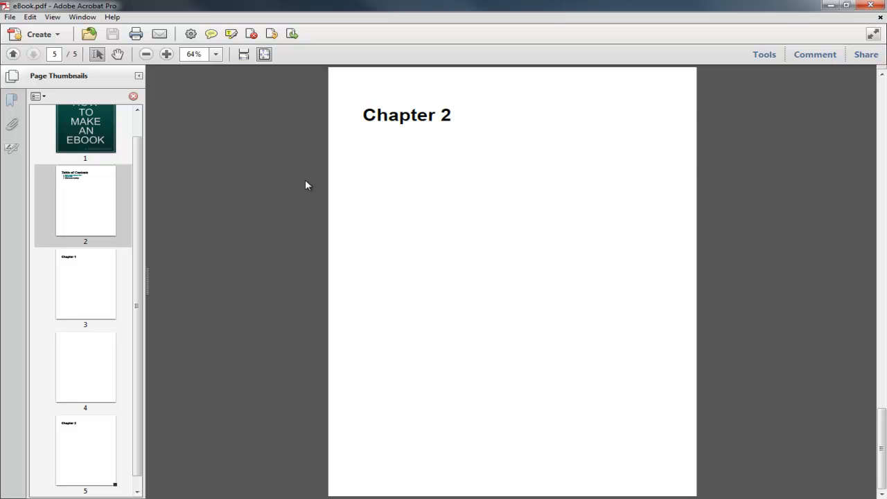
left_click(99, 133)
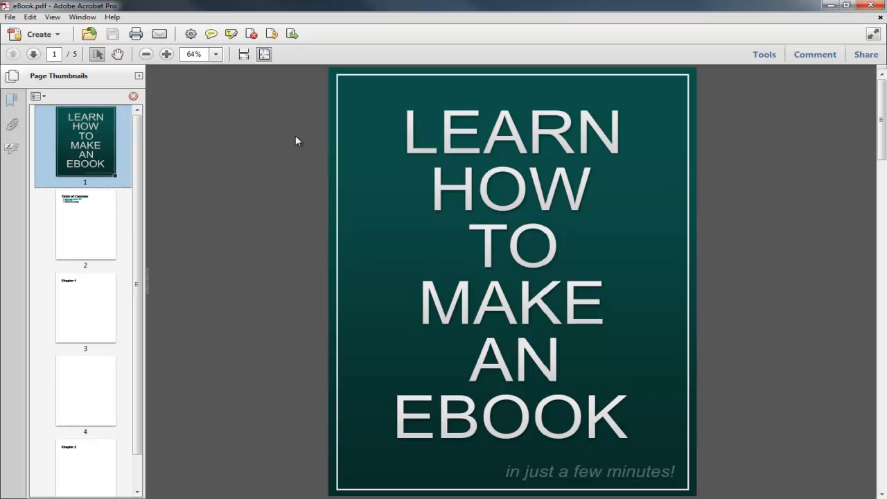